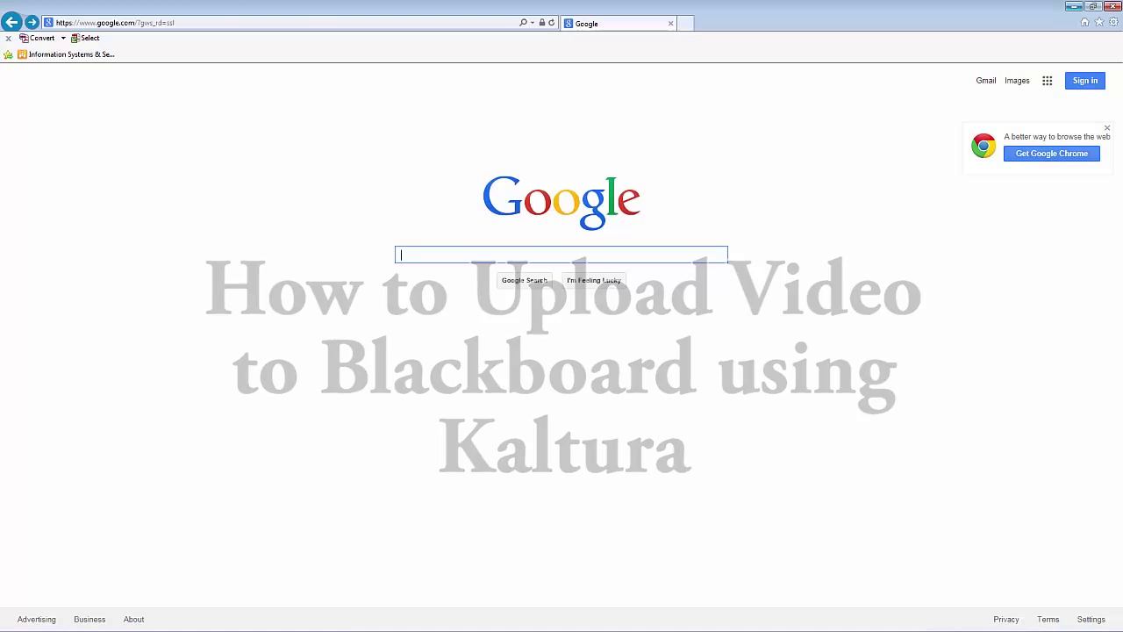
{"action": "left_click", "coordinate": [108, 23]}
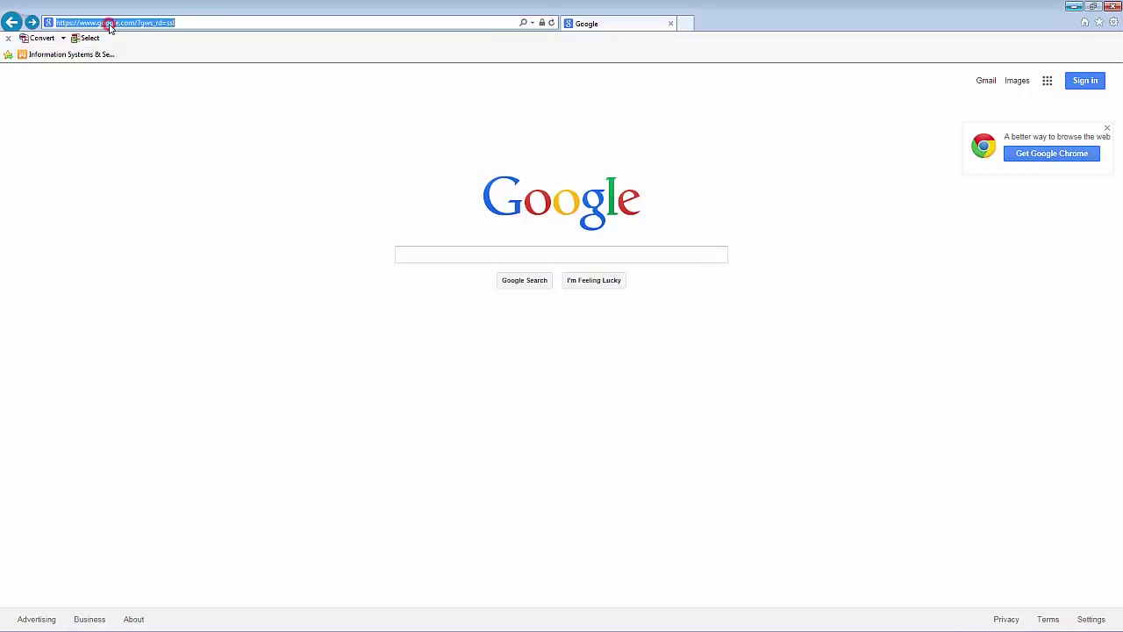
{"action": "type", "text": "www.mclennan.edu/"}
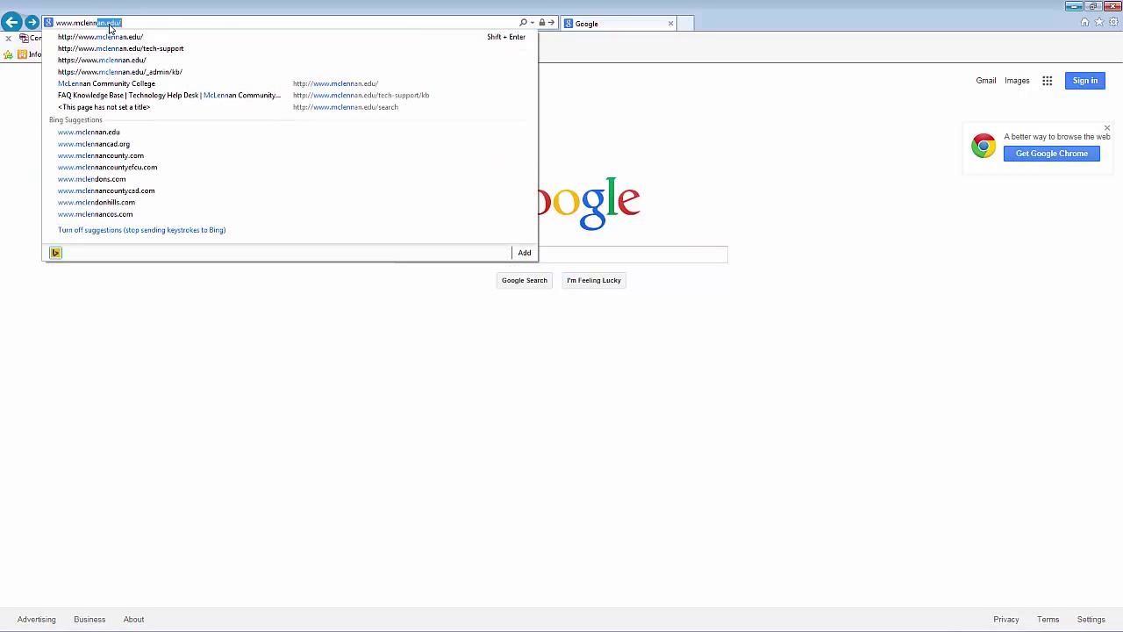
{"action": "key", "text": "Return"}
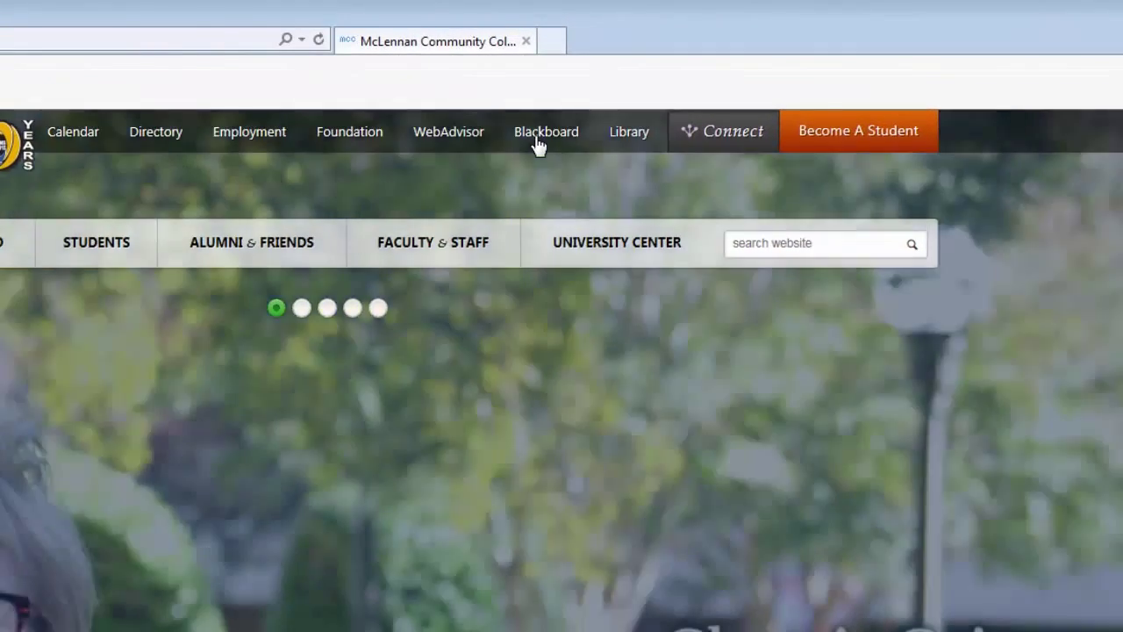
- Sign in to Blackboard from the college site with the user's username and password
{"action": "left_click", "coordinate": [538, 140]}
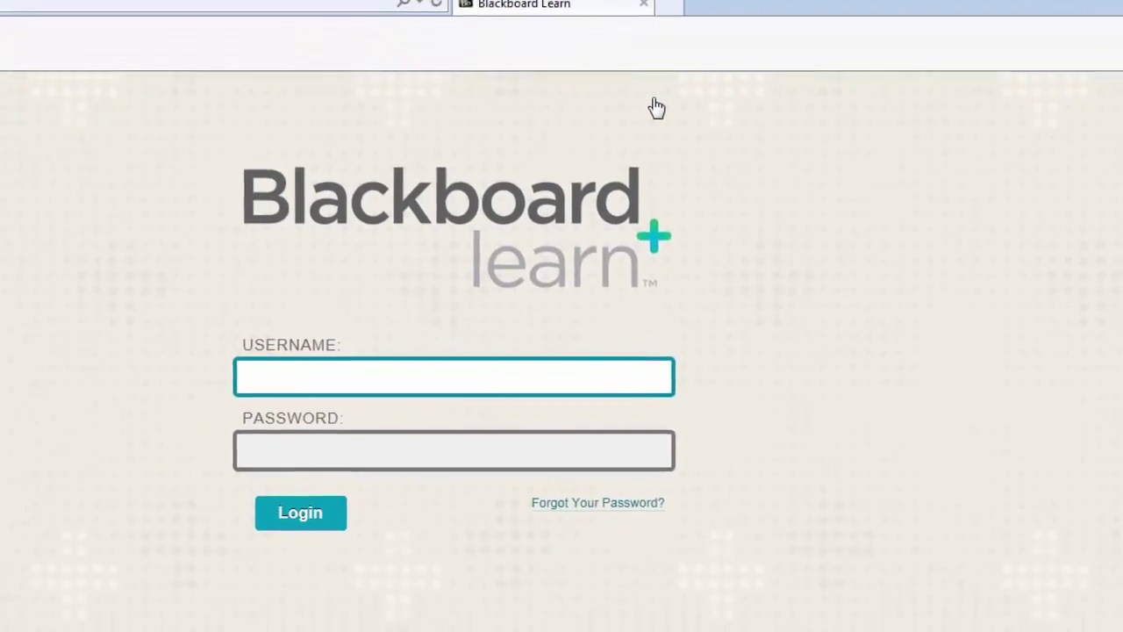
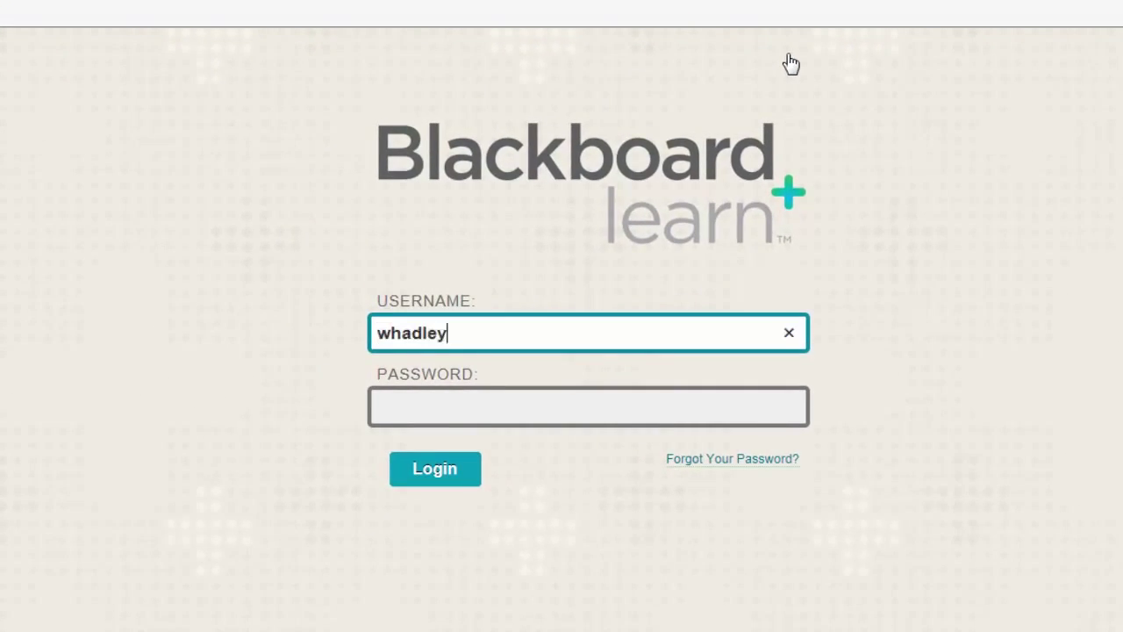
{"action": "key", "text": "Tab"}
{"action": "type", "text": "********"}
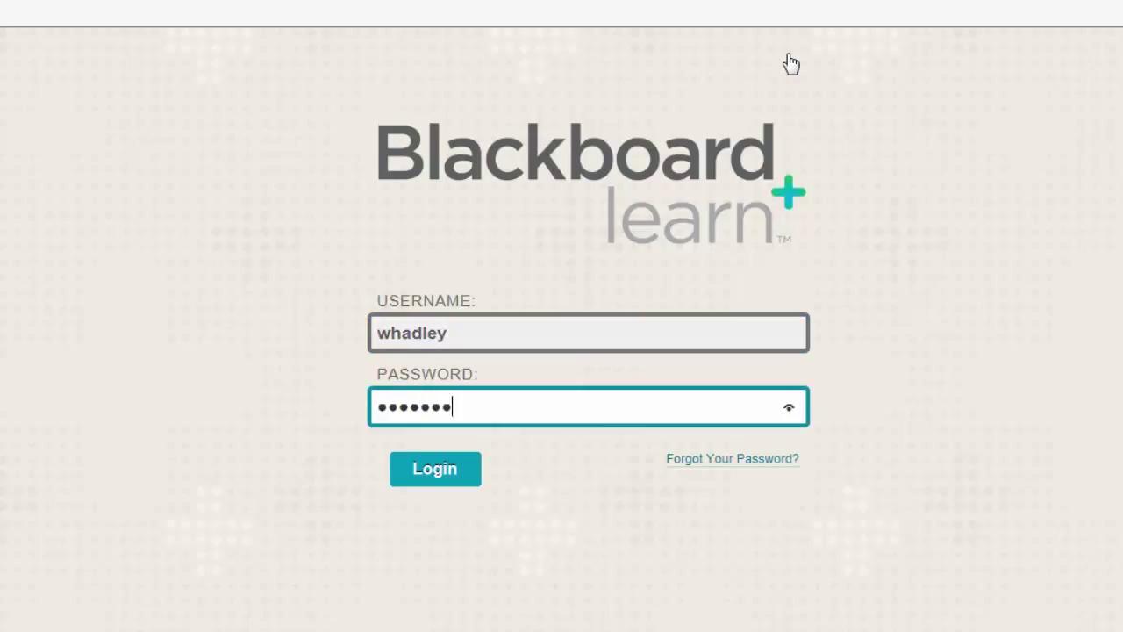
{"action": "left_click", "coordinate": [451, 471]}
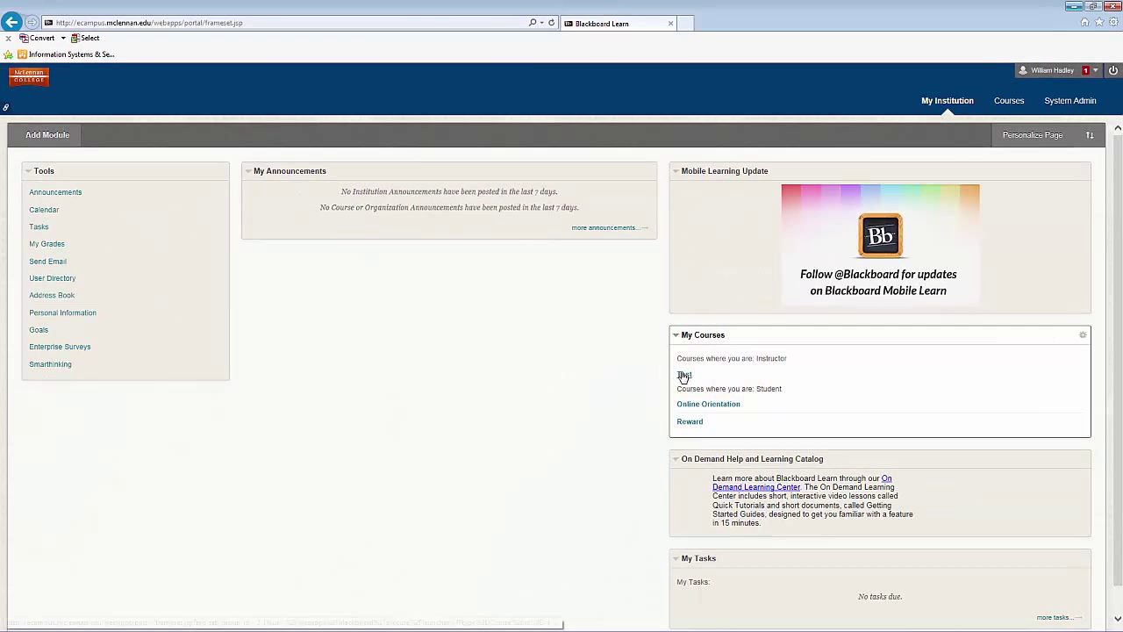
- Open the Test course's Content > Videos folder and start a Kaltura media item
{"action": "left_click", "coordinate": [685, 376]}
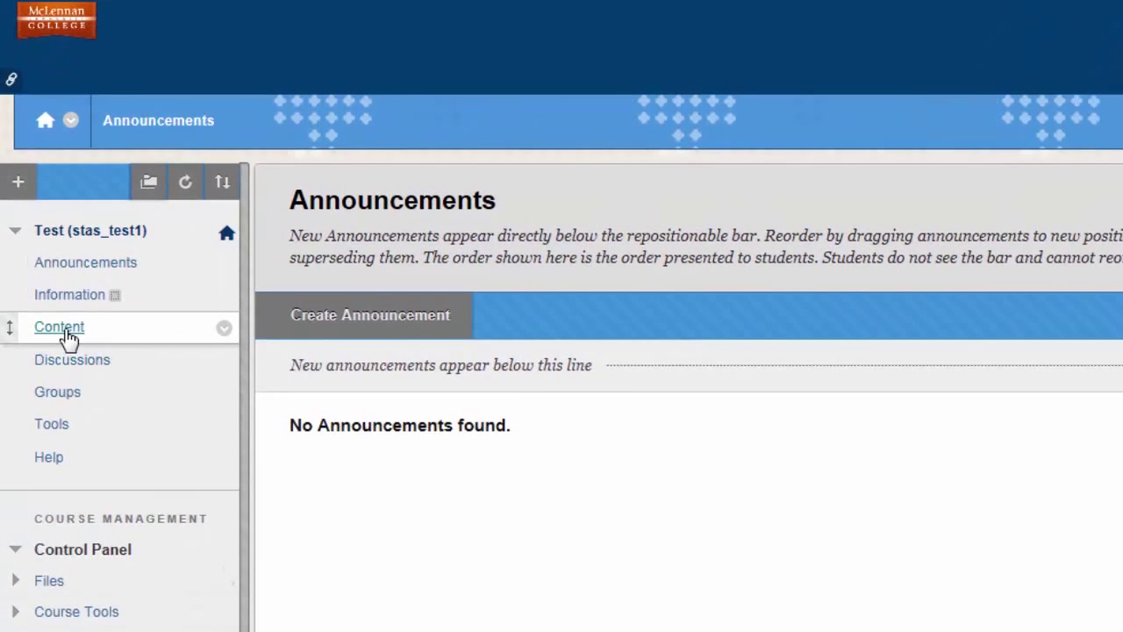
{"action": "left_click", "coordinate": [72, 338]}
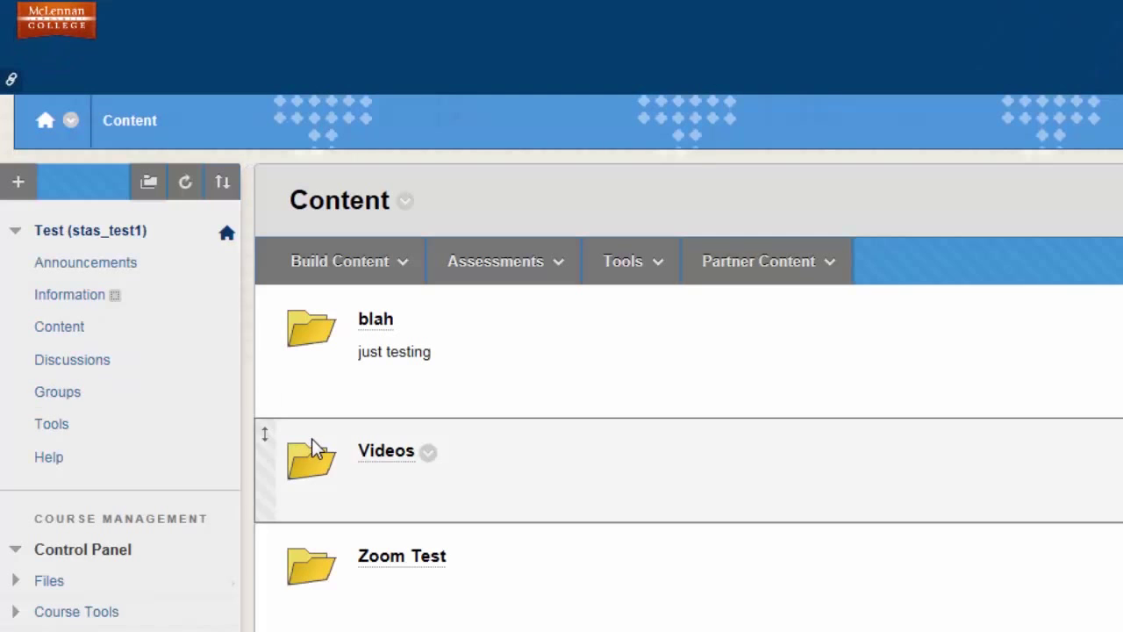
{"action": "left_click", "coordinate": [387, 452]}
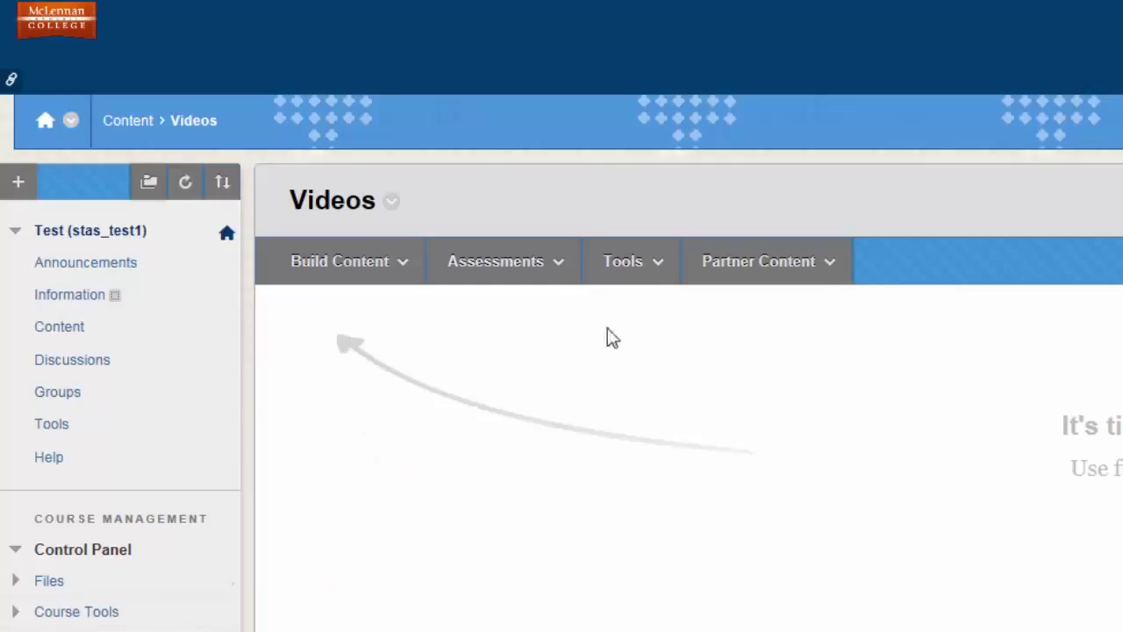
{"action": "left_click", "coordinate": [654, 277]}
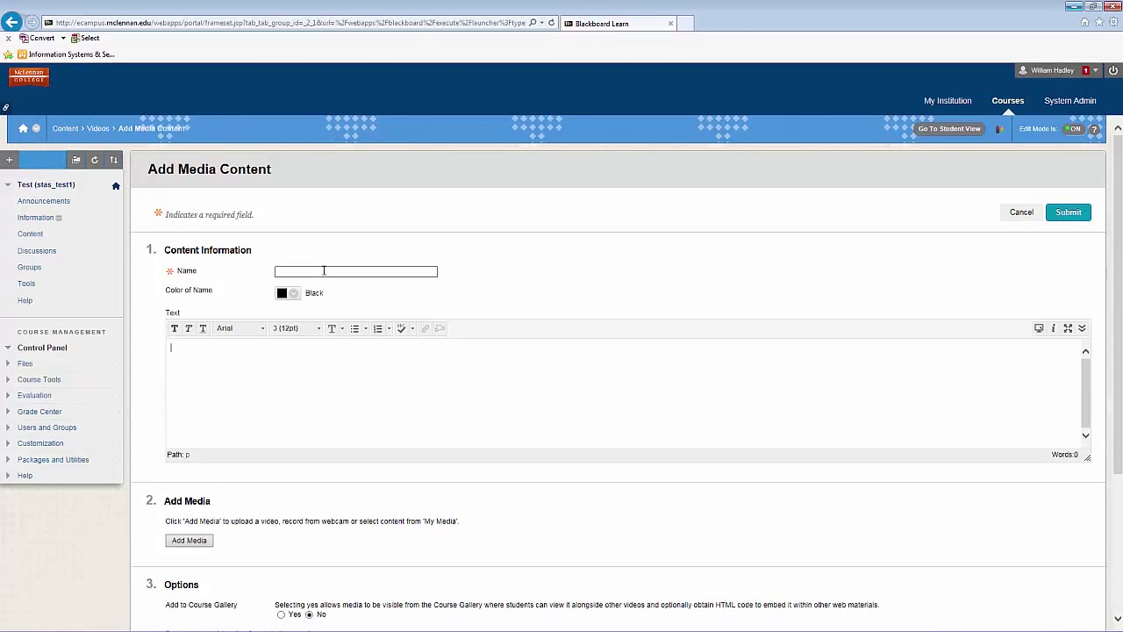
- Name the item 'Demonstration Video' with description 'This video is being uploaded for demonstration purposes.'
{"action": "left_click", "coordinate": [319, 269]}
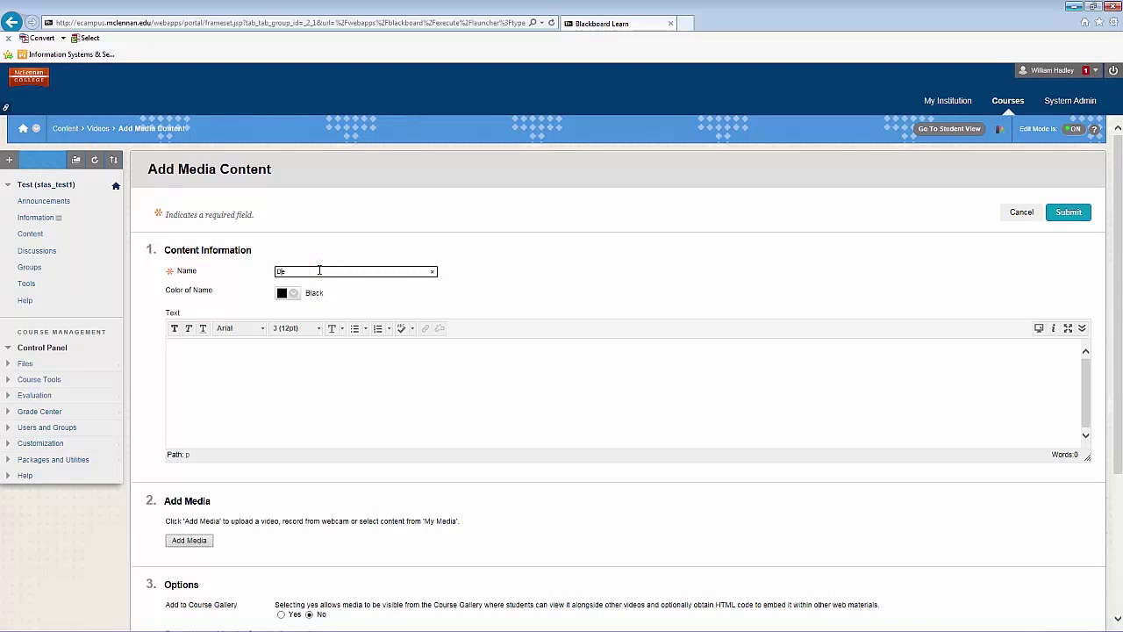
{"action": "type", "text": "Demonstration Video"}
{"action": "left_click", "coordinate": [208, 360]}
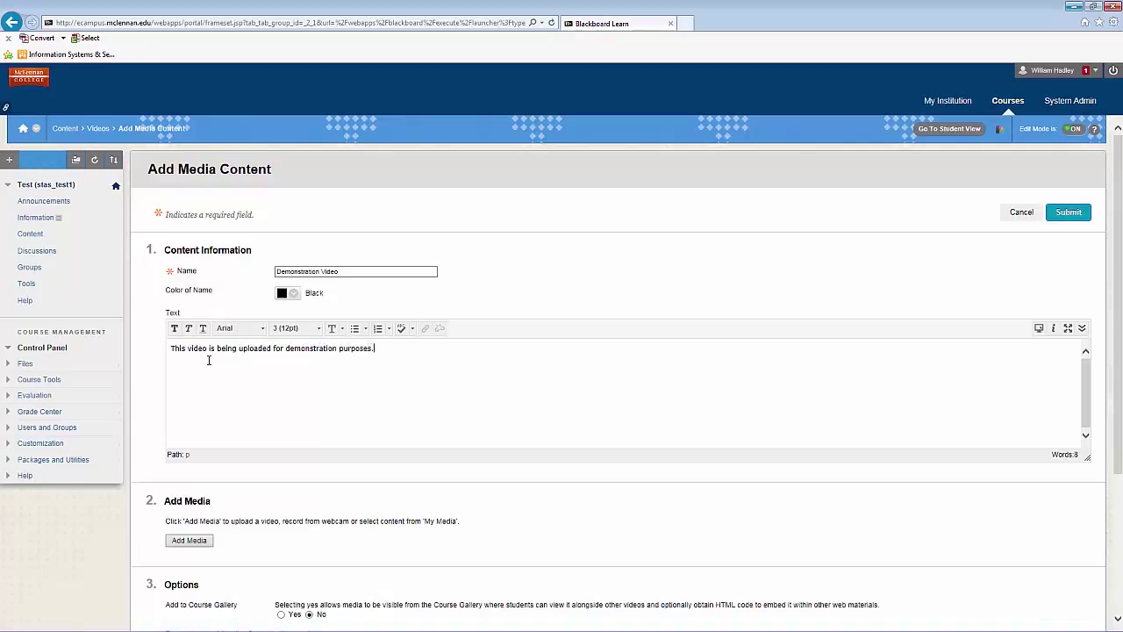
{"action": "scroll", "coordinate": [235, 429], "scroll_direction": "down", "scroll_amount": 3}
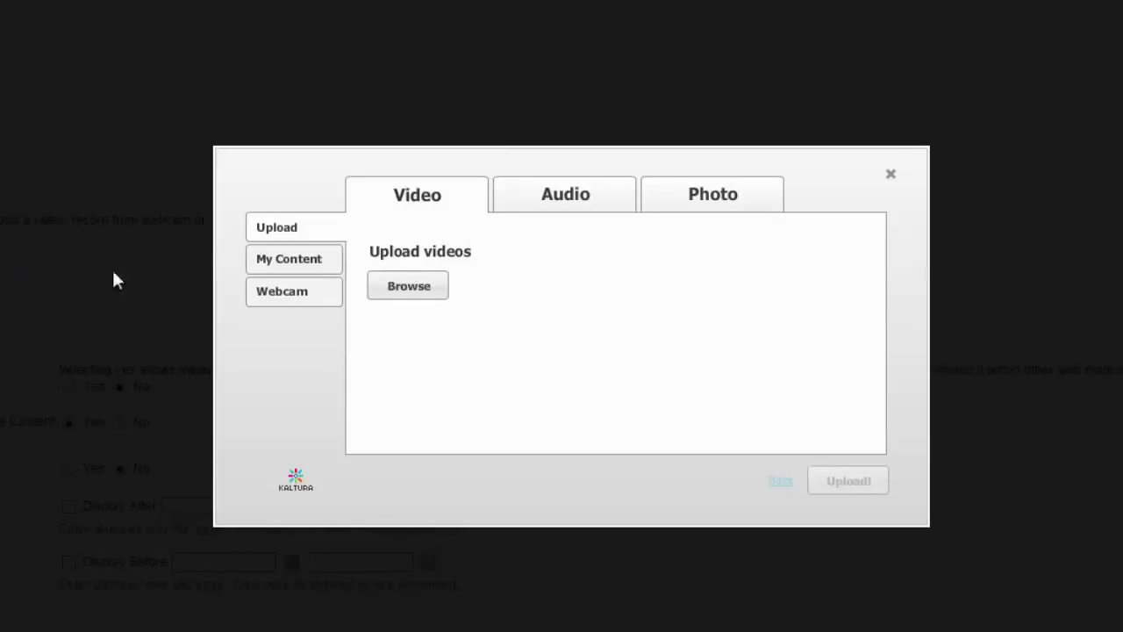
- Choose only Local_Video_Example.wmv in Kaltura and upload it until it shows Done
{"action": "left_click", "coordinate": [399, 288]}
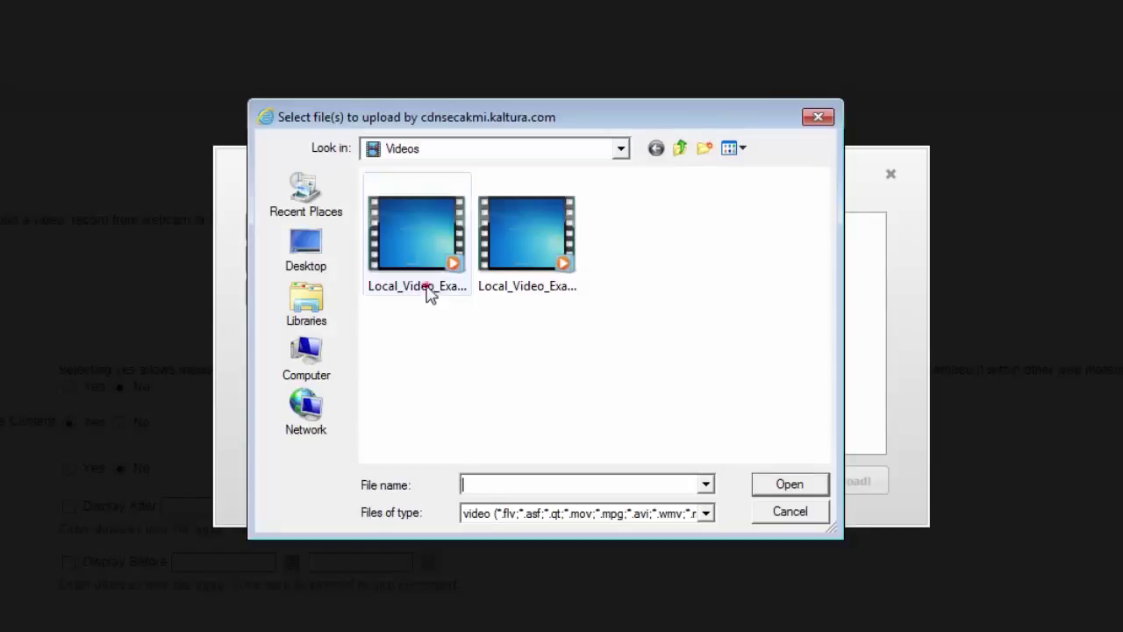
{"action": "left_click", "coordinate": [428, 293]}
{"action": "left_click", "coordinate": [526, 277]}
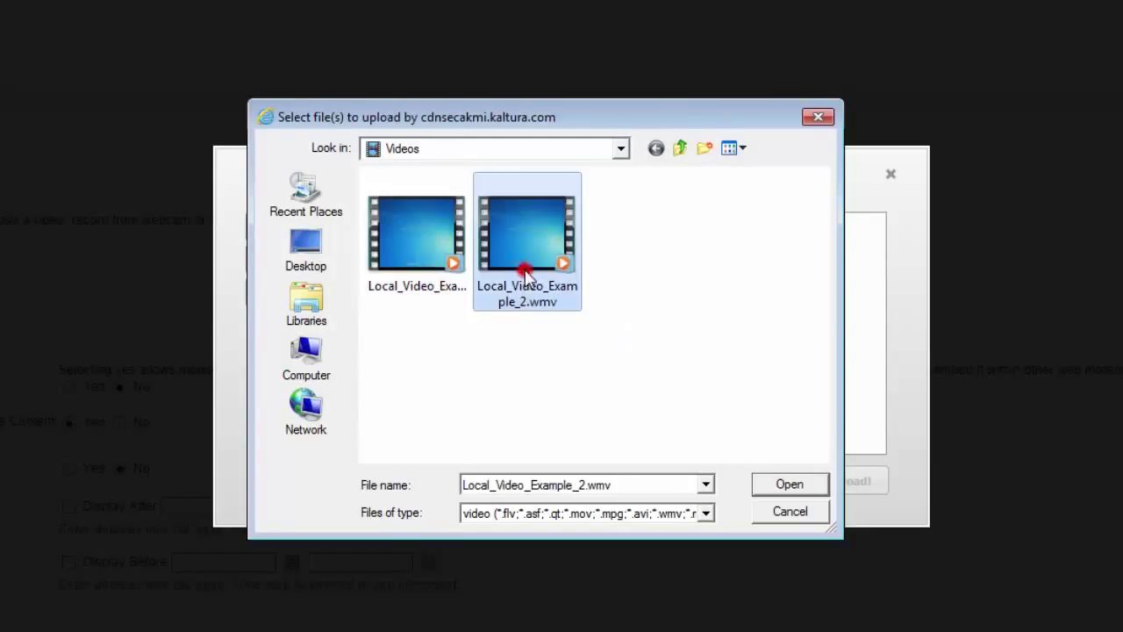
{"action": "left_click", "coordinate": [419, 277], "text": "ctrl"}
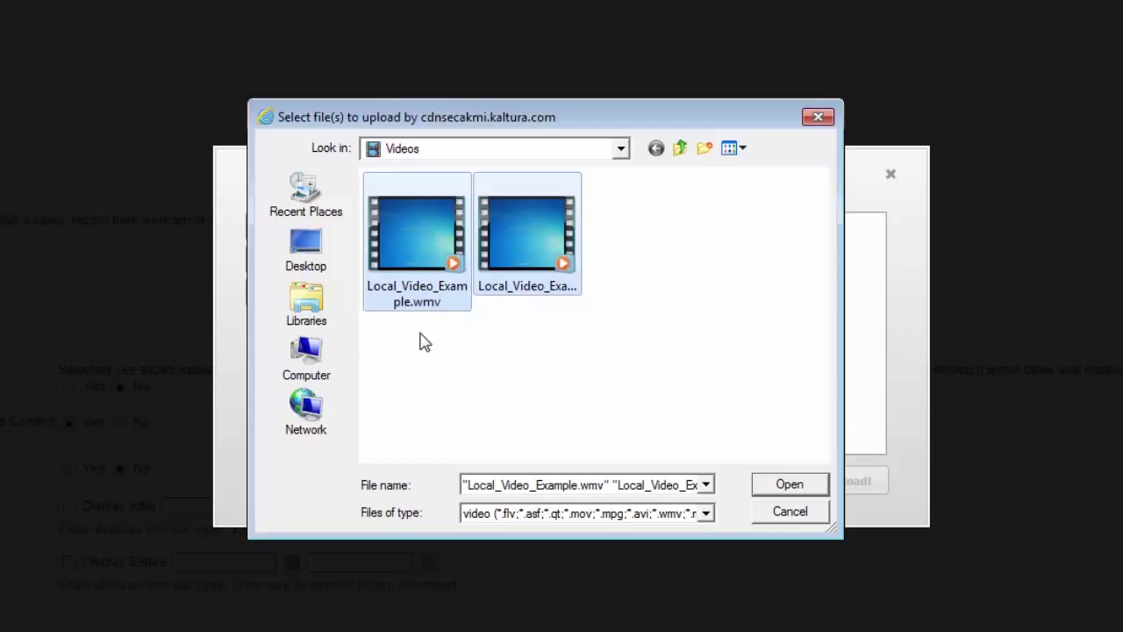
{"action": "left_click", "coordinate": [419, 336]}
{"action": "left_click", "coordinate": [410, 262]}
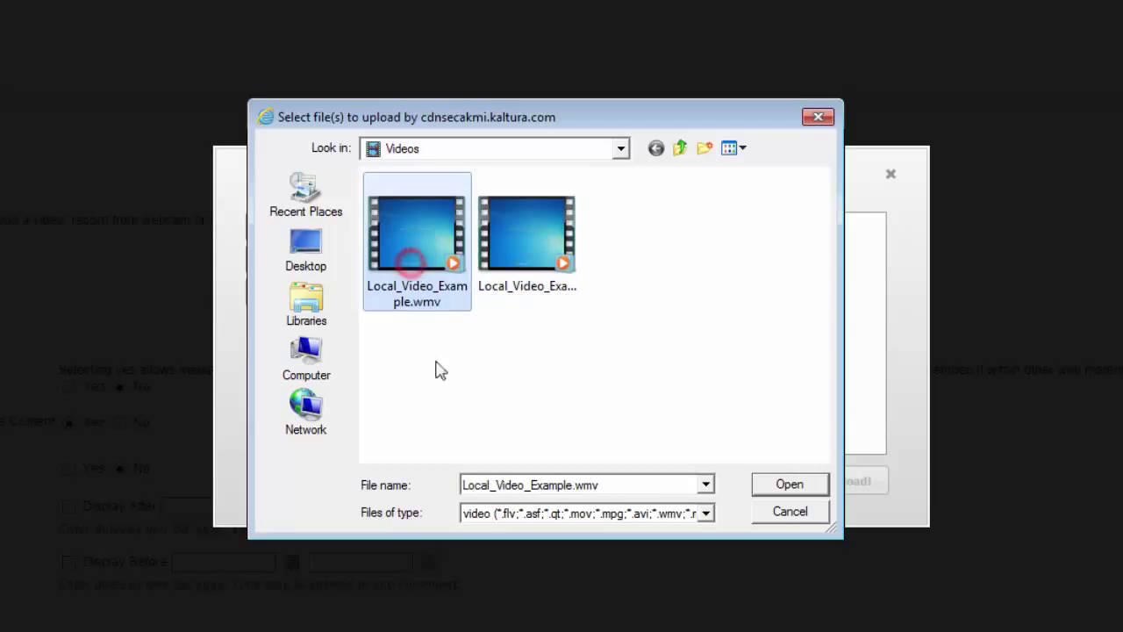
{"action": "left_click", "coordinate": [789, 487]}
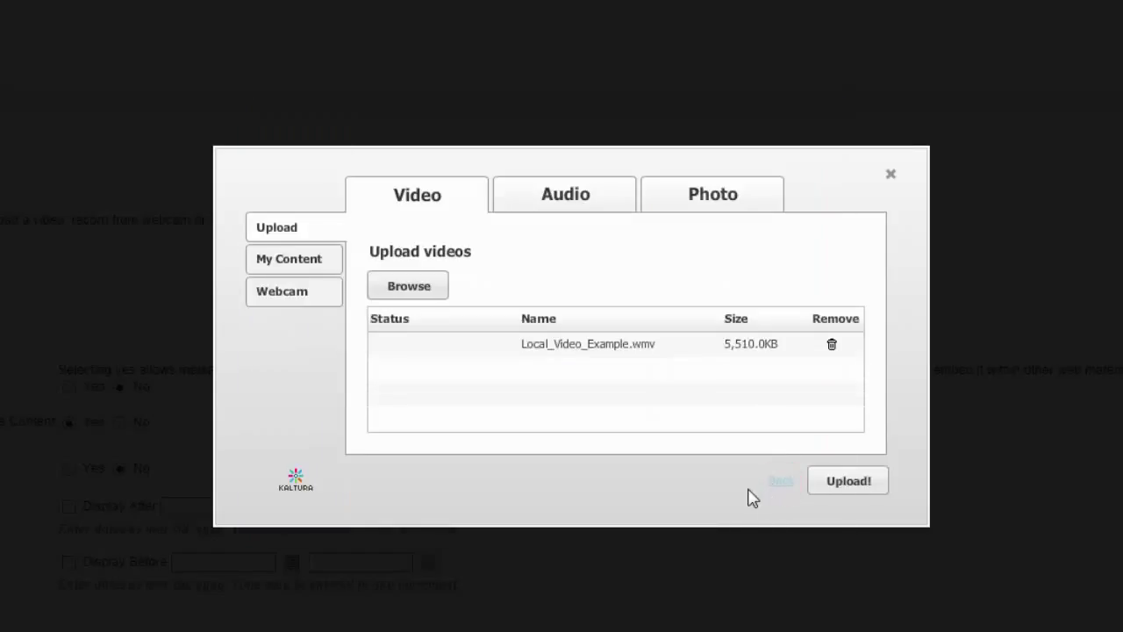
{"action": "left_click", "coordinate": [849, 481]}
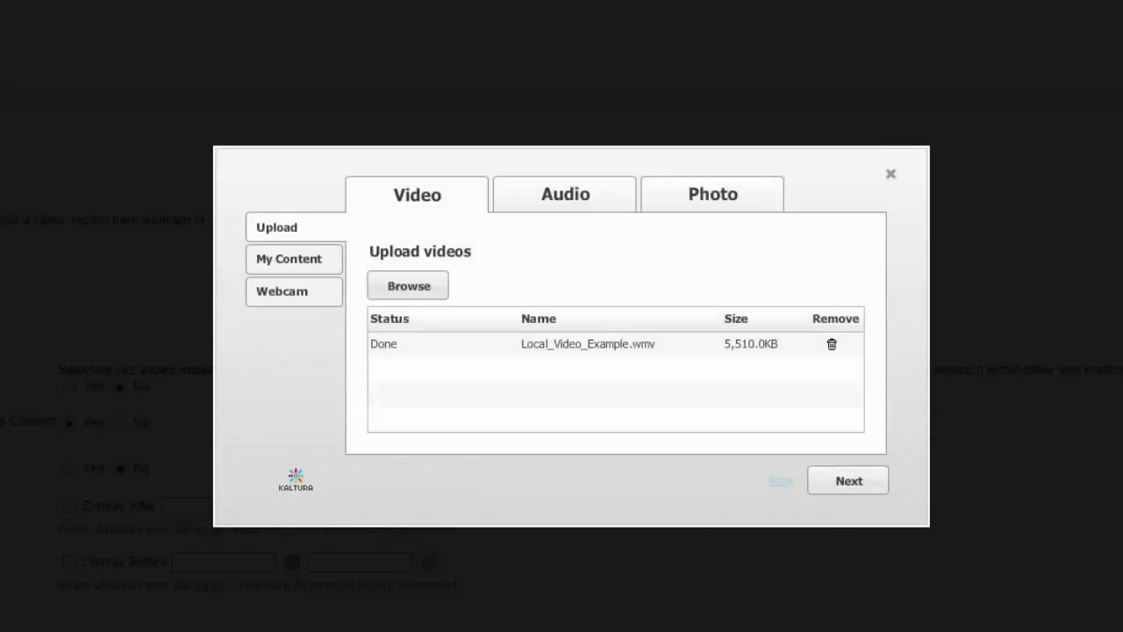
- Enter title 'Demonstration Video', tags 'Kaltura Video Demonstration' and description 'Video upload demonstration'
{"action": "left_click", "coordinate": [841, 483]}
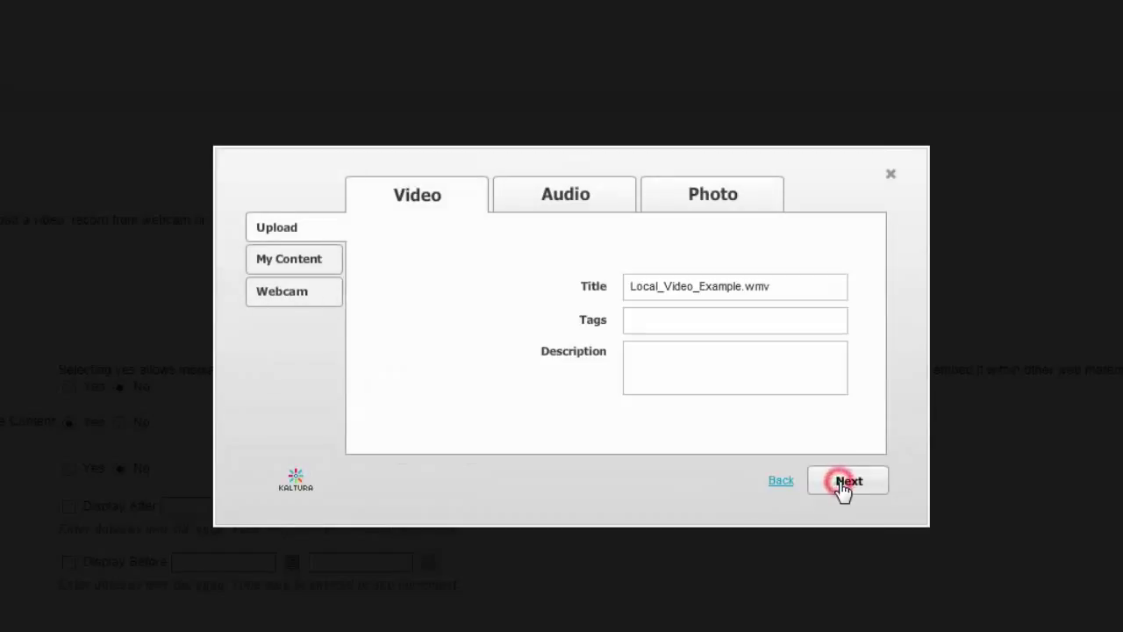
{"action": "left_click", "coordinate": [743, 286]}
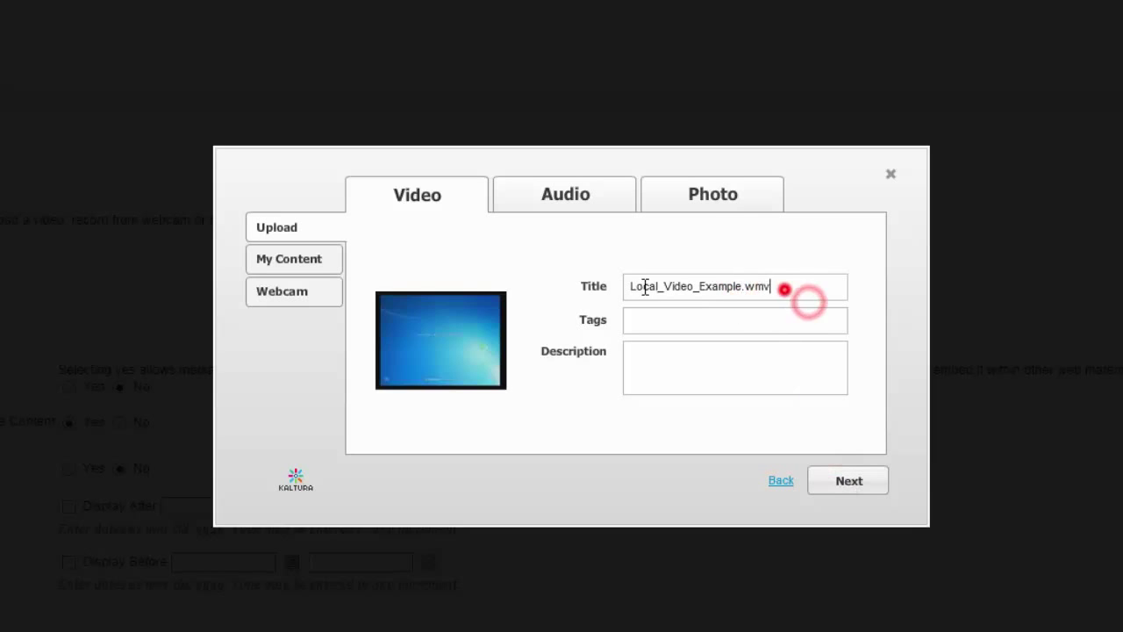
{"action": "double_click", "coordinate": [790, 290]}
{"action": "type", "text": "Demons"}
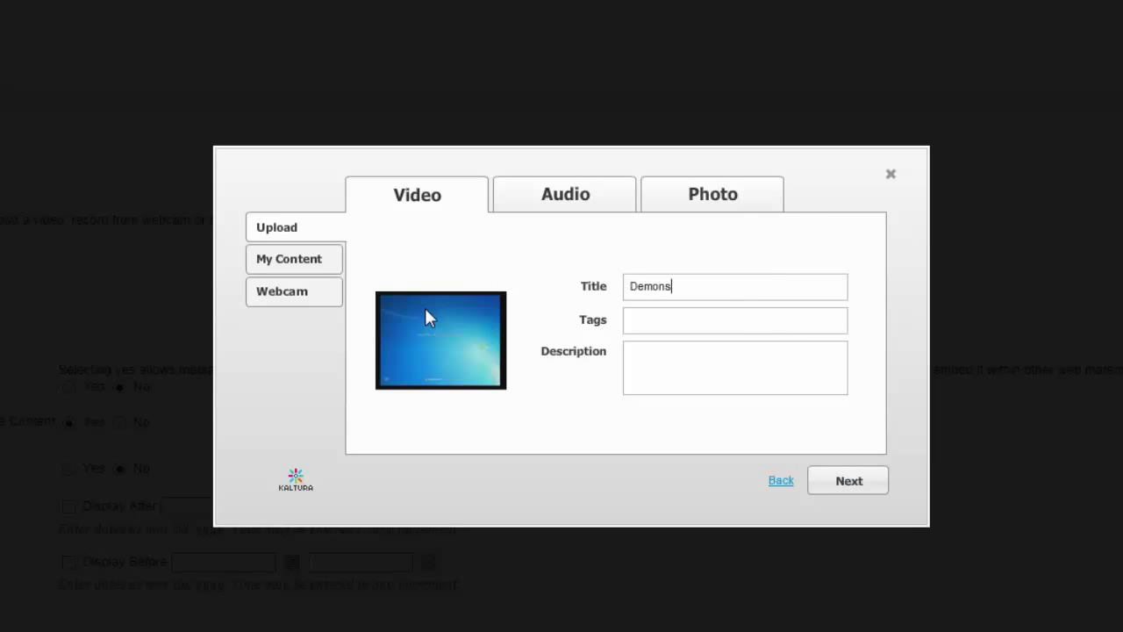
{"action": "type", "text": "tration Video"}
{"action": "left_click", "coordinate": [642, 322]}
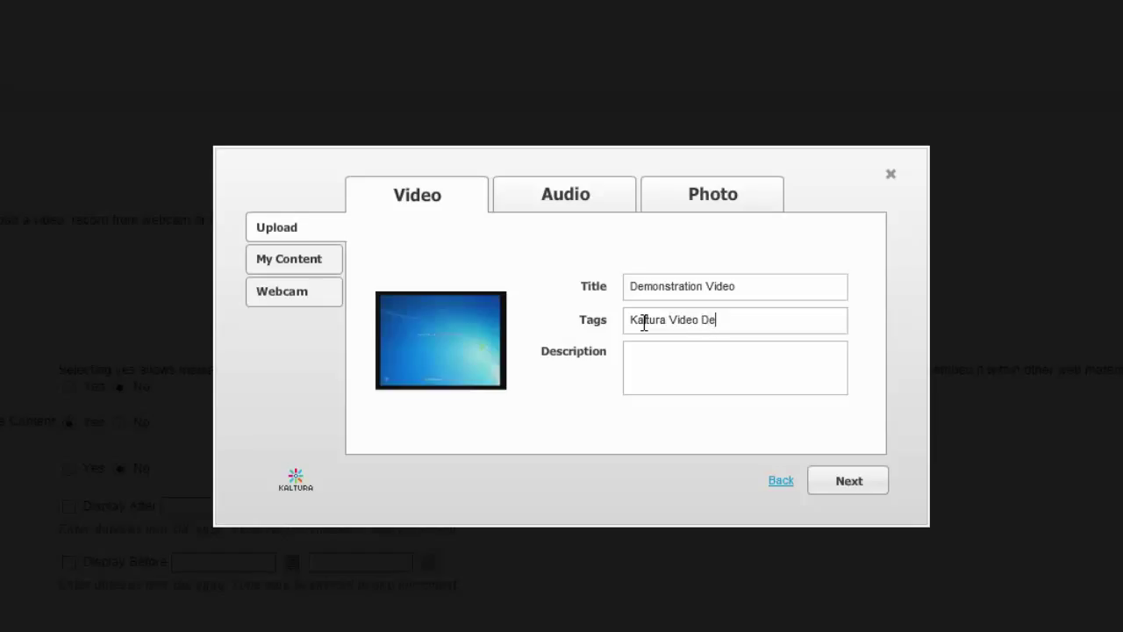
{"action": "type", "text": "onstration"}
{"action": "left_click", "coordinate": [667, 376]}
{"action": "type", "text": "Video upload demonst"}
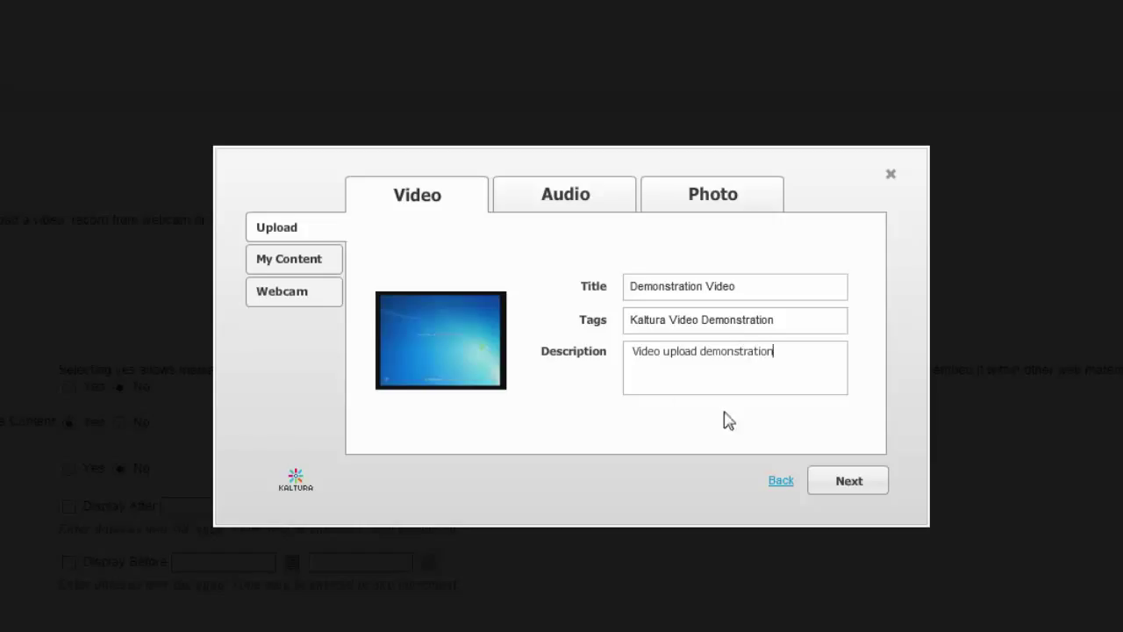
- Save the Kaltura details and submit the Demonstration Video item to the Videos folder
{"action": "left_click", "coordinate": [844, 484]}
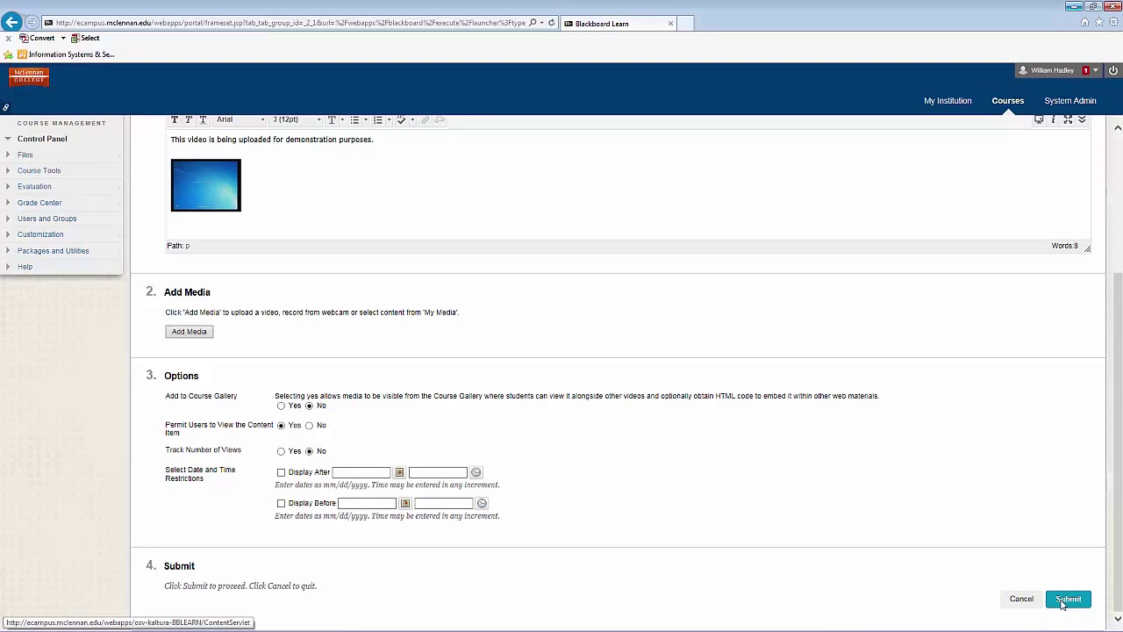
{"action": "left_click", "coordinate": [1063, 603]}
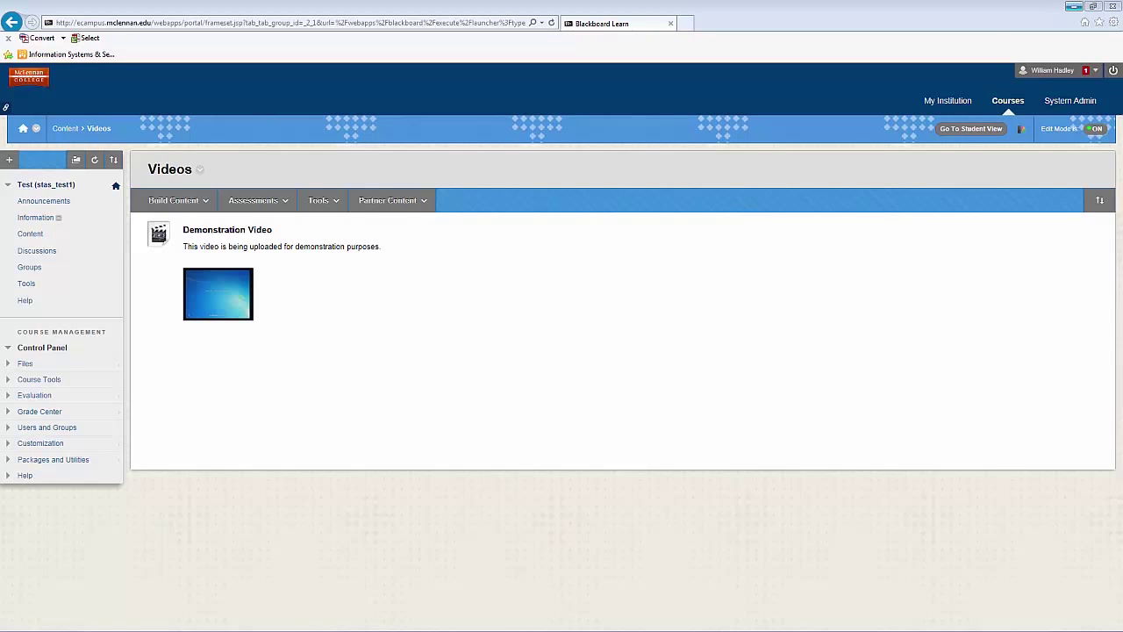
- Map drive V: to the user's personal share on the \\media01 server
{"action": "key", "text": "super+e"}
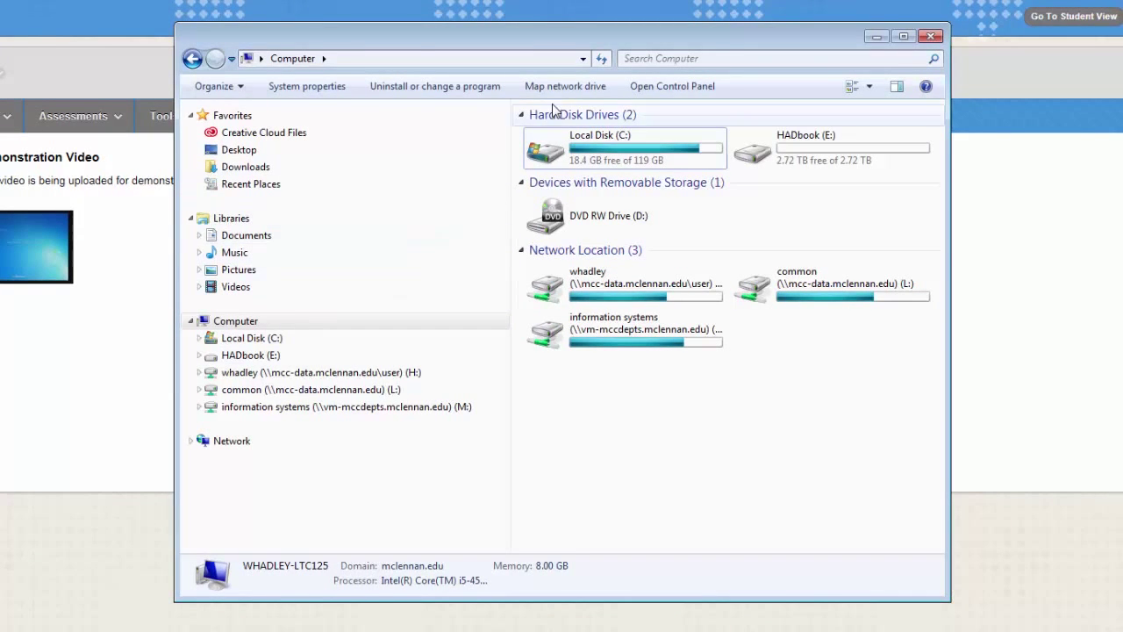
{"action": "left_click", "coordinate": [558, 91]}
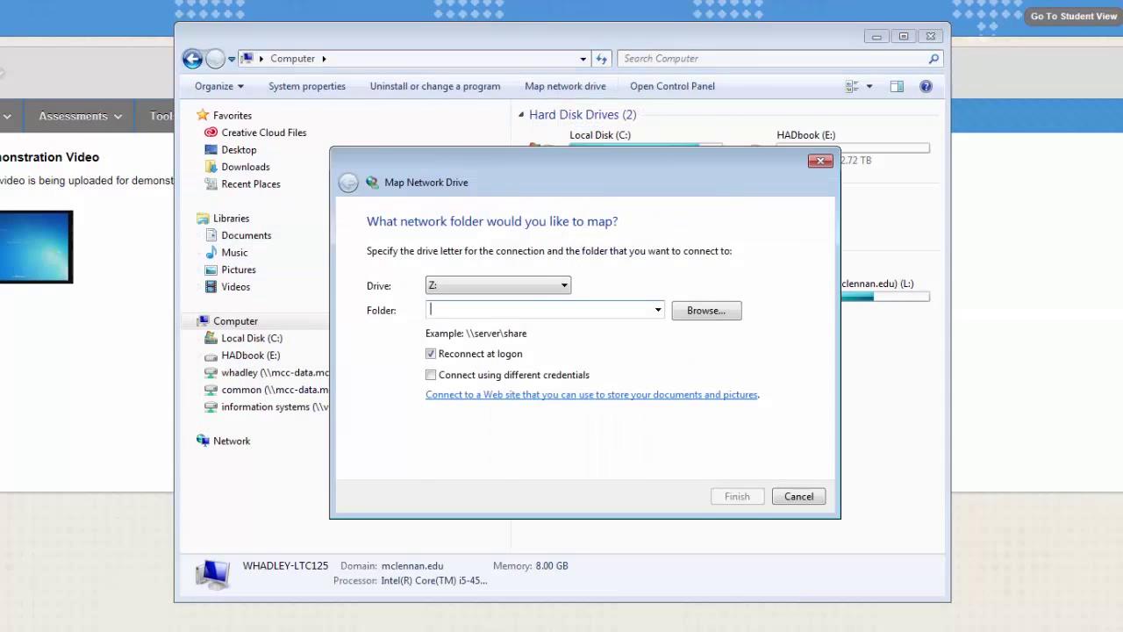
{"action": "left_click", "coordinate": [564, 285]}
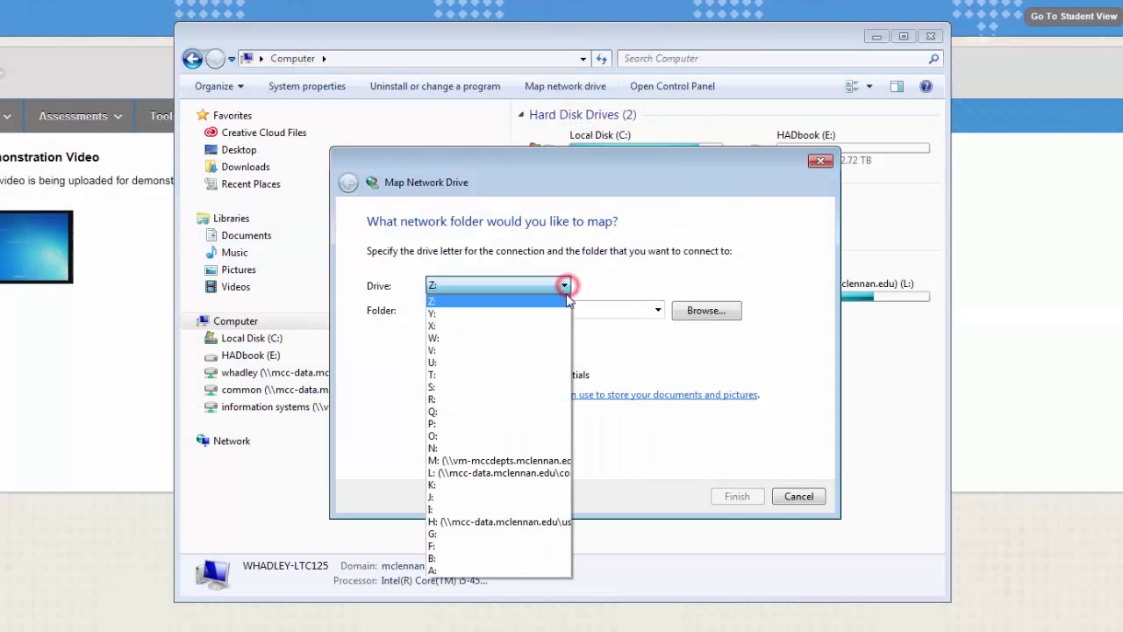
{"action": "left_click", "coordinate": [522, 351]}
{"action": "left_click", "coordinate": [458, 311]}
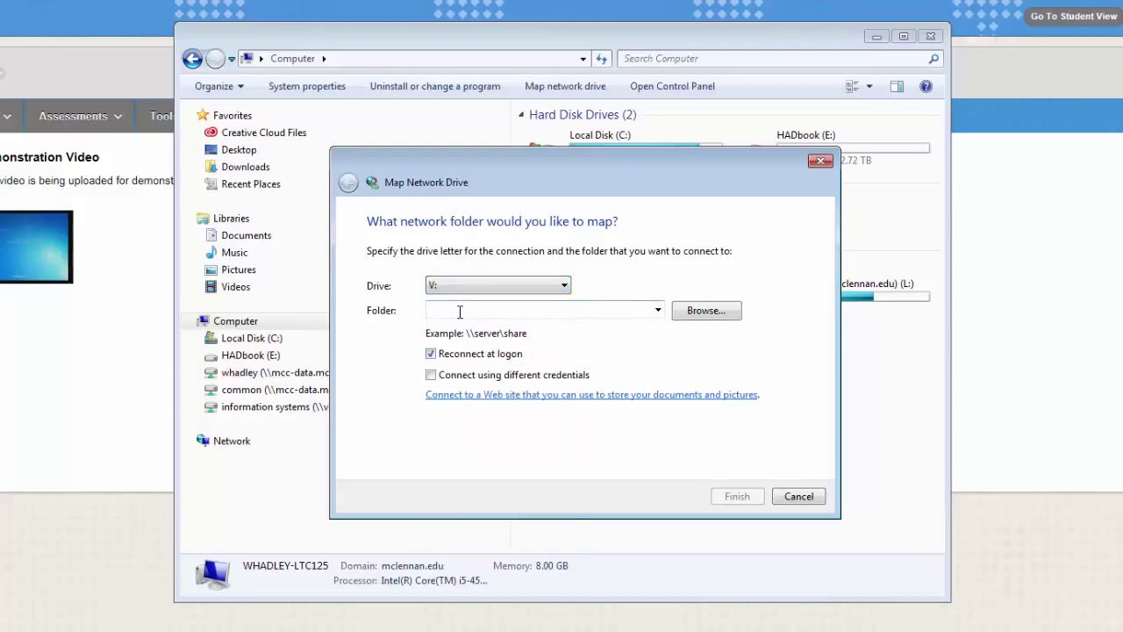
{"action": "left_click", "coordinate": [459, 312]}
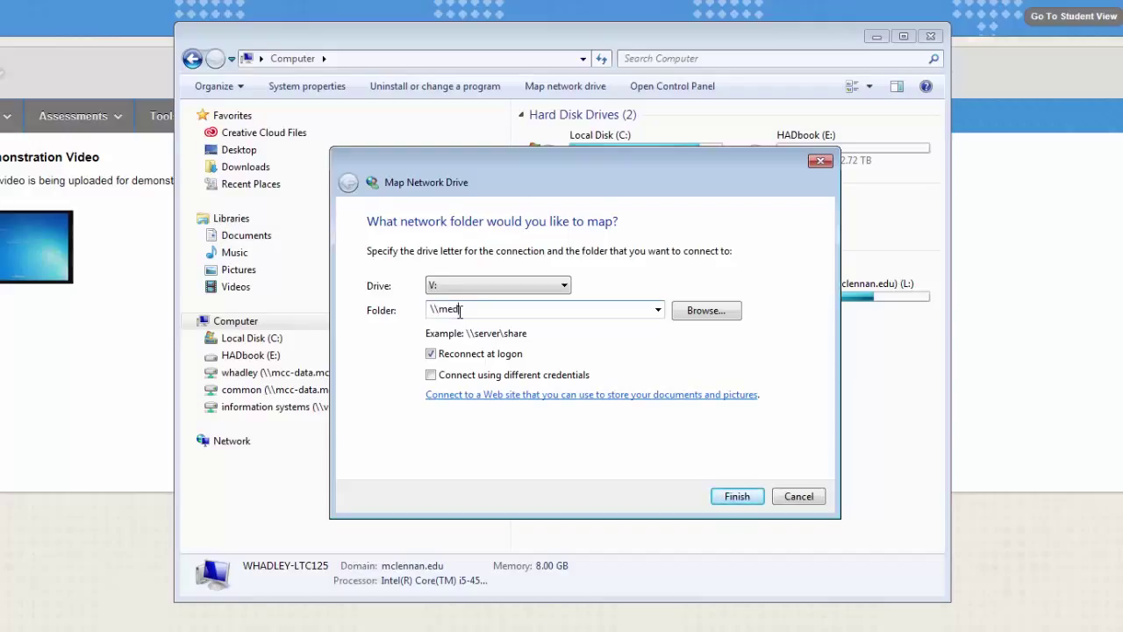
{"action": "left_click", "coordinate": [736, 496]}
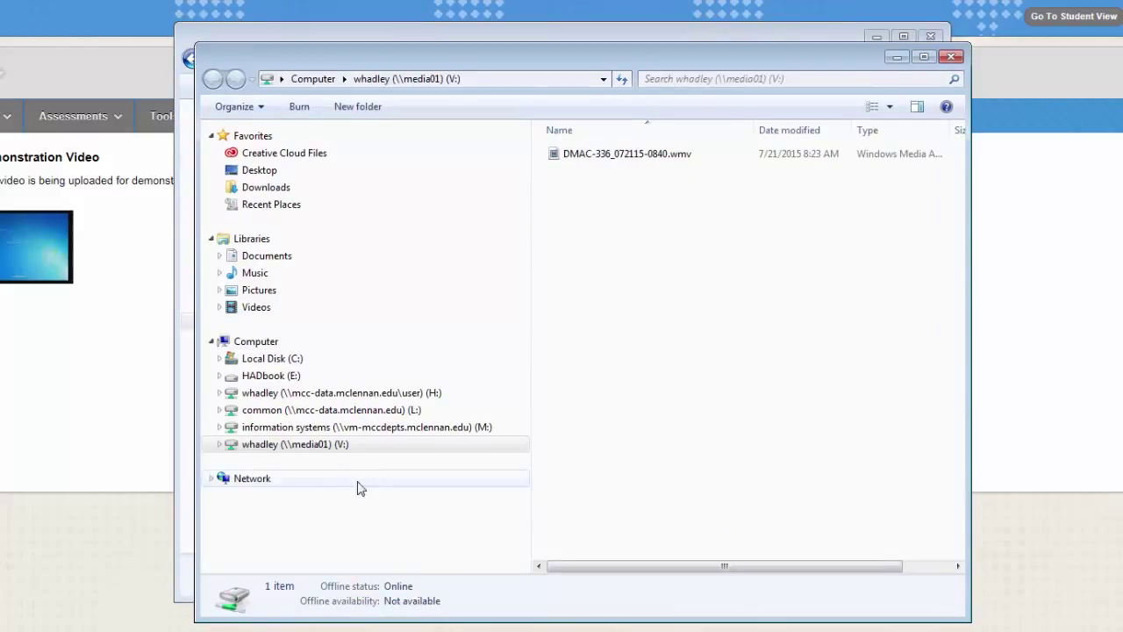
- Open drive V: to check its .wmv video, then close Explorer to return to the course
{"action": "left_click", "coordinate": [314, 447]}
{"action": "left_click", "coordinate": [314, 450]}
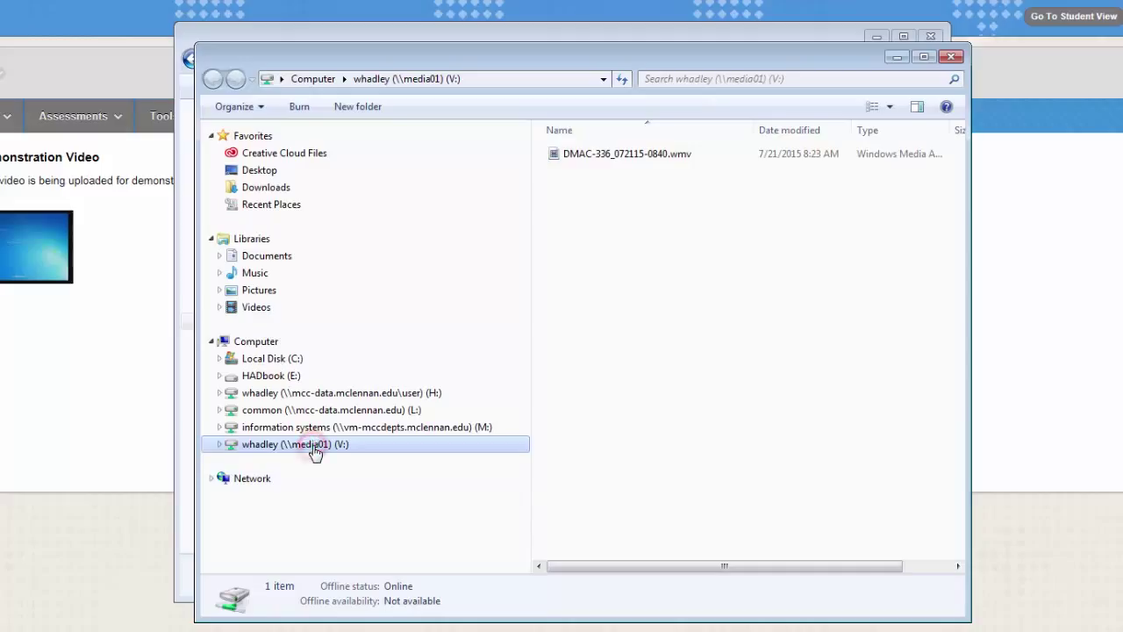
{"action": "left_click", "coordinate": [617, 160]}
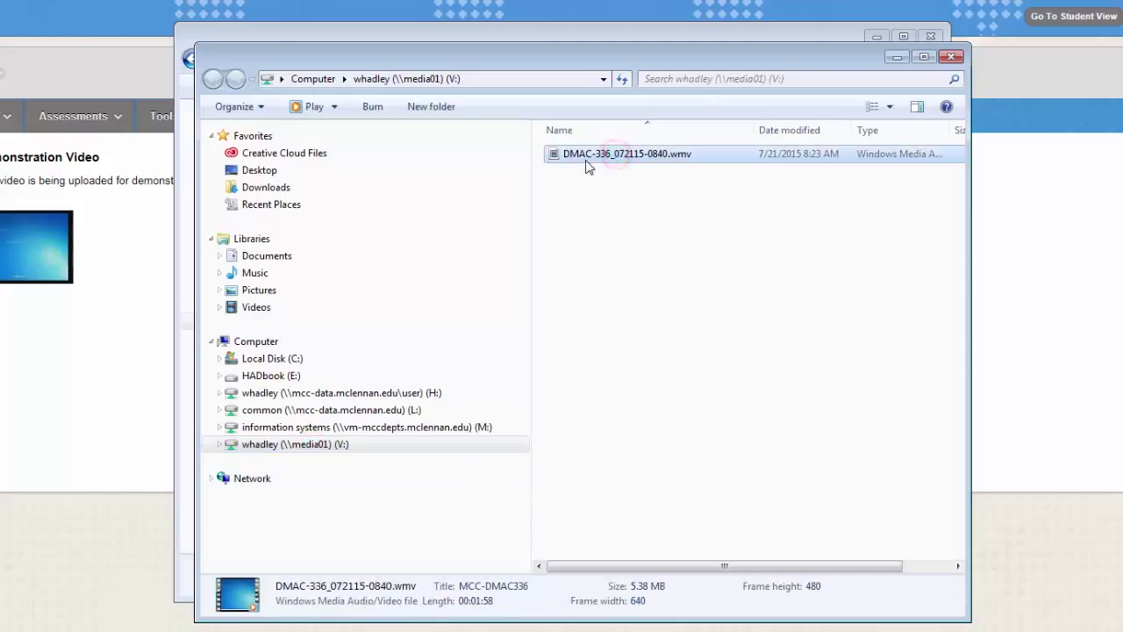
{"action": "left_click", "coordinate": [929, 37]}
{"action": "left_click", "coordinate": [900, 60]}
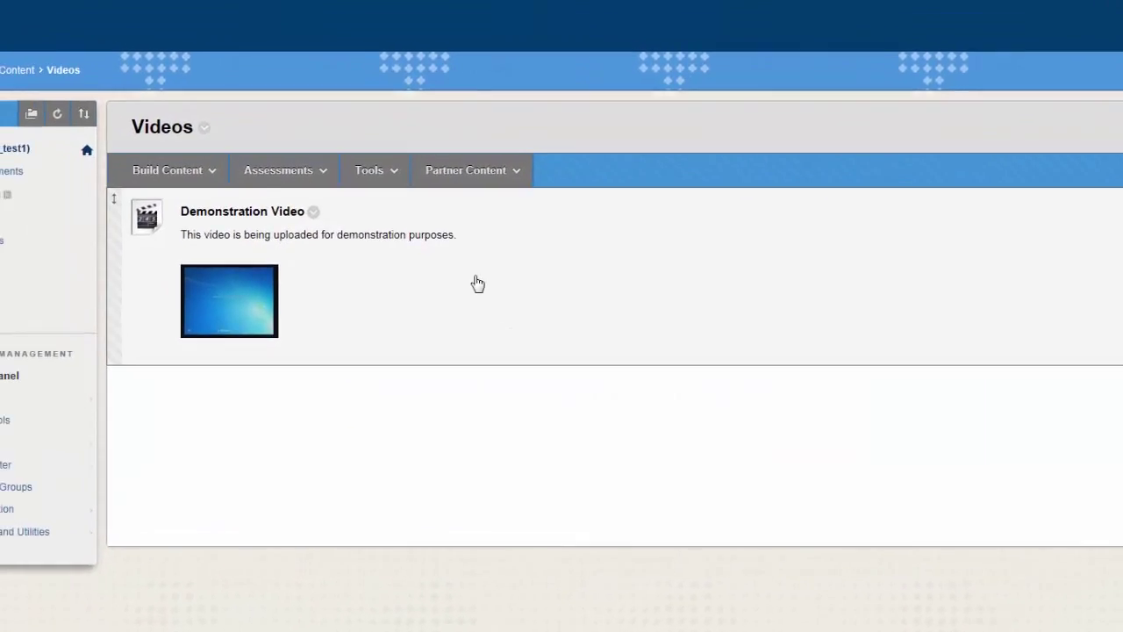
- Start a media item 'vBrick Video Upload' describing how to map vBrick folders and upload their content
{"action": "left_click", "coordinate": [495, 191]}
{"action": "left_click", "coordinate": [474, 198]}
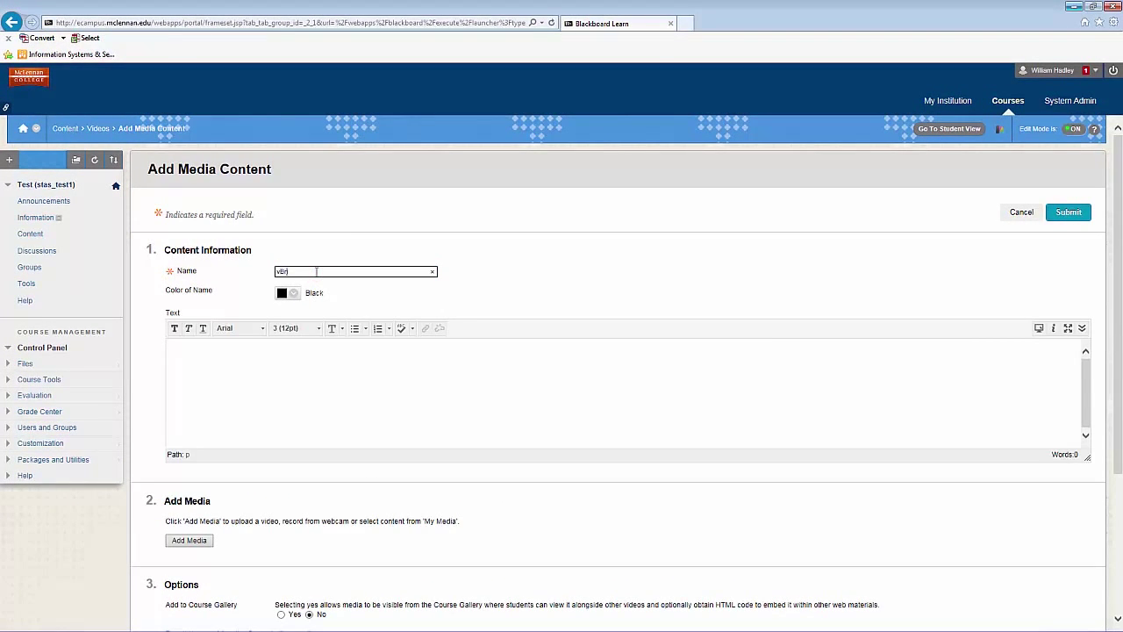
{"action": "type", "text": "vBrick Video Uploa"}
{"action": "type", "text": "deo Upload"}
{"action": "left_click", "coordinate": [268, 356]}
{"action": "type", "text": "This de"}
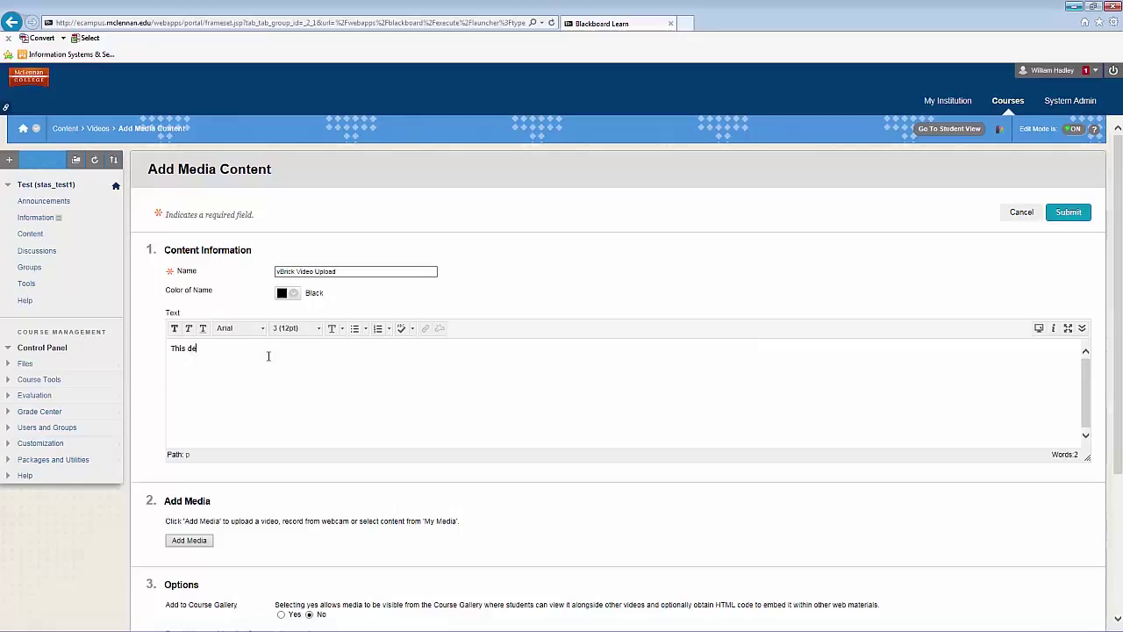
{"action": "type", "text": "monstrates how to map v"}
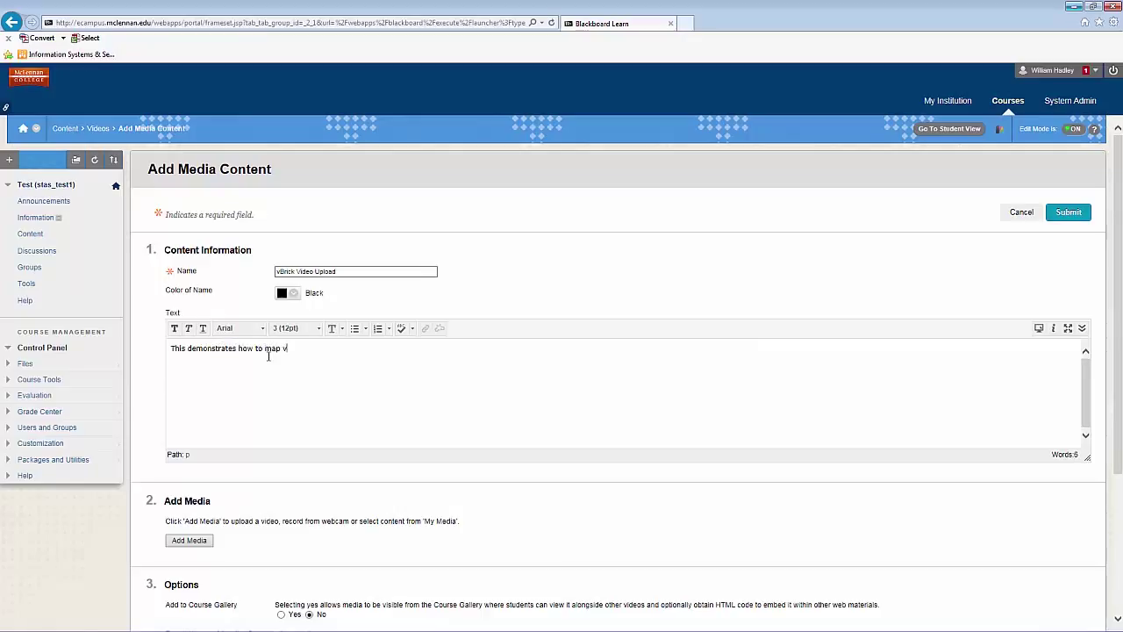
{"action": "type", "text": "Brick folders and upload their conent."}
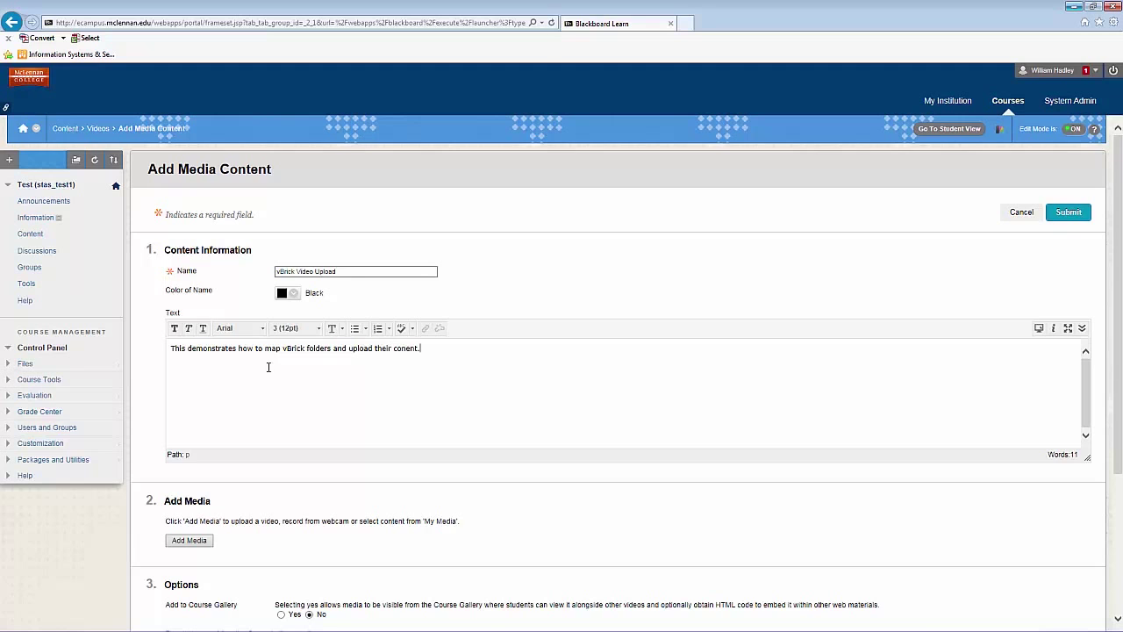
{"action": "scroll", "coordinate": [269, 366], "scroll_direction": "down", "scroll_amount": 3}
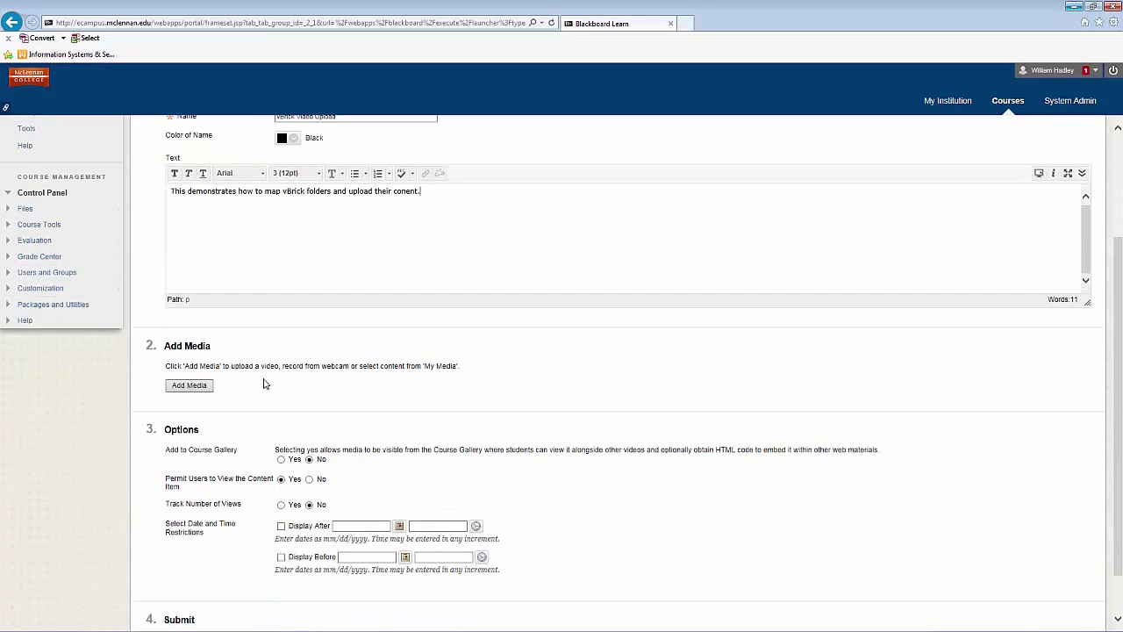
- Upload DMAC-336_072115-0840.wmv from the mapped V: drive through Kaltura and continue to its details
{"action": "left_click", "coordinate": [192, 336]}
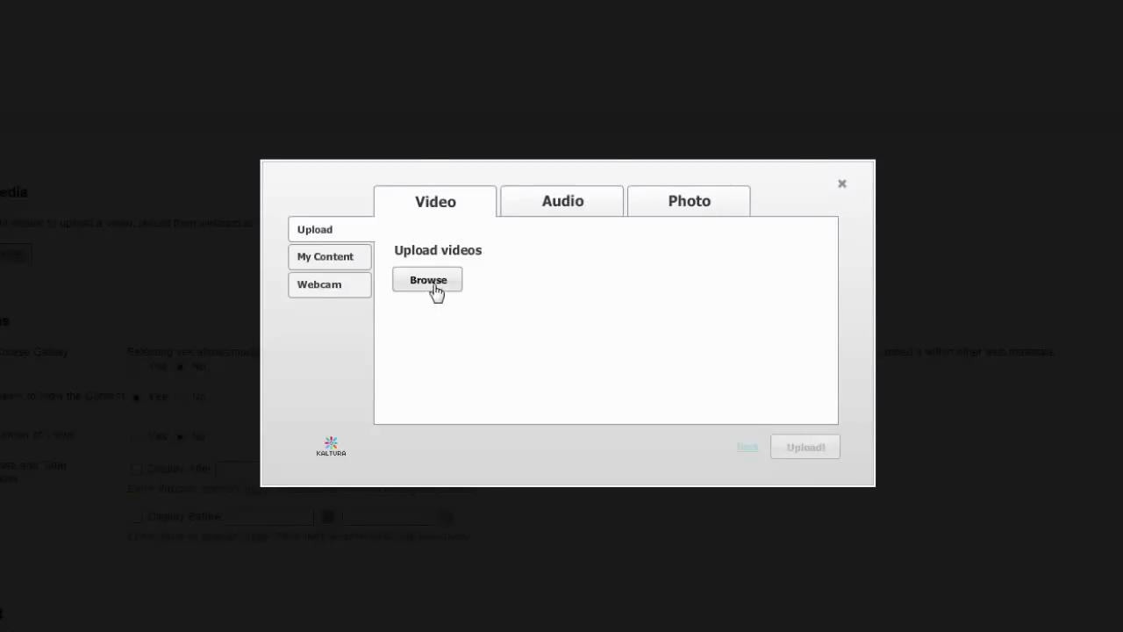
{"action": "left_click", "coordinate": [432, 282]}
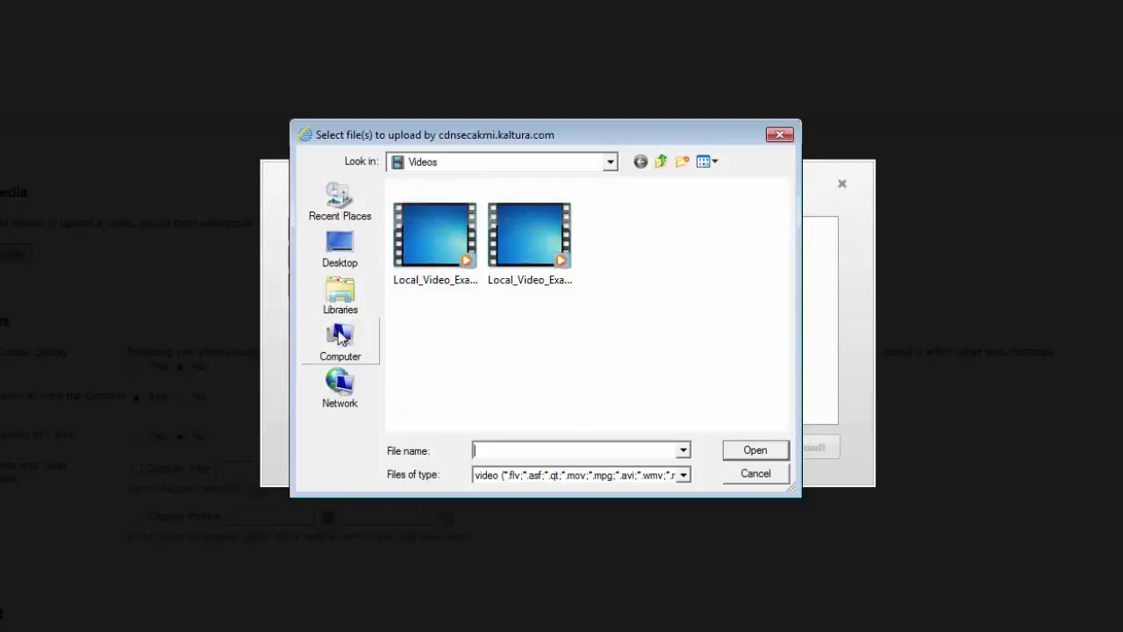
{"action": "left_click", "coordinate": [336, 341]}
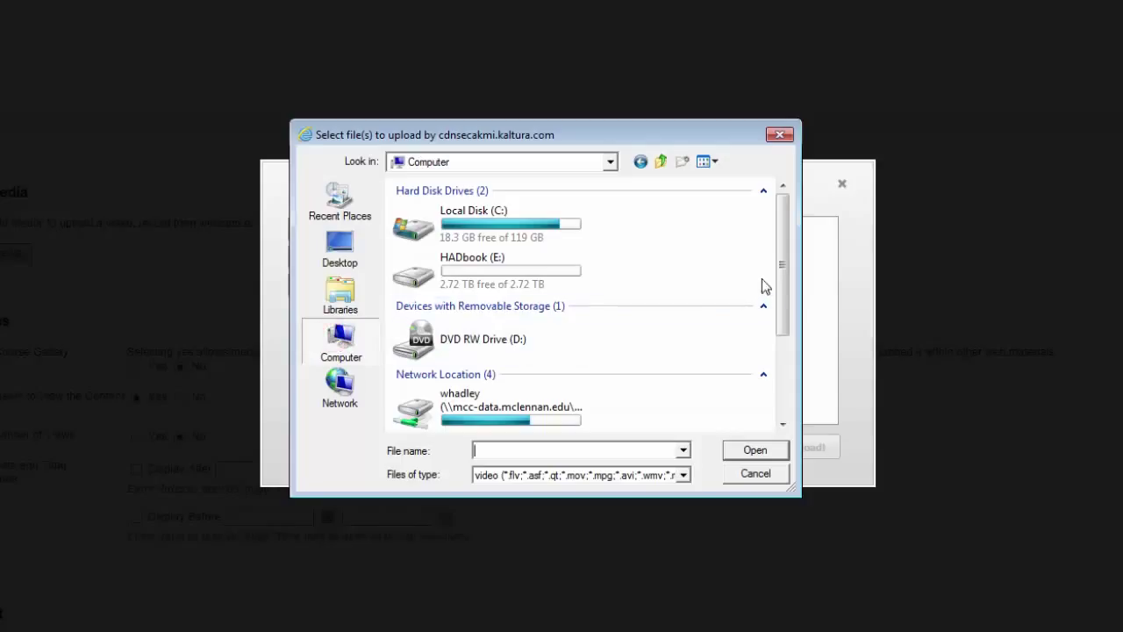
{"action": "left_click_drag", "start_coordinate": [783, 255], "coordinate": [786, 353]}
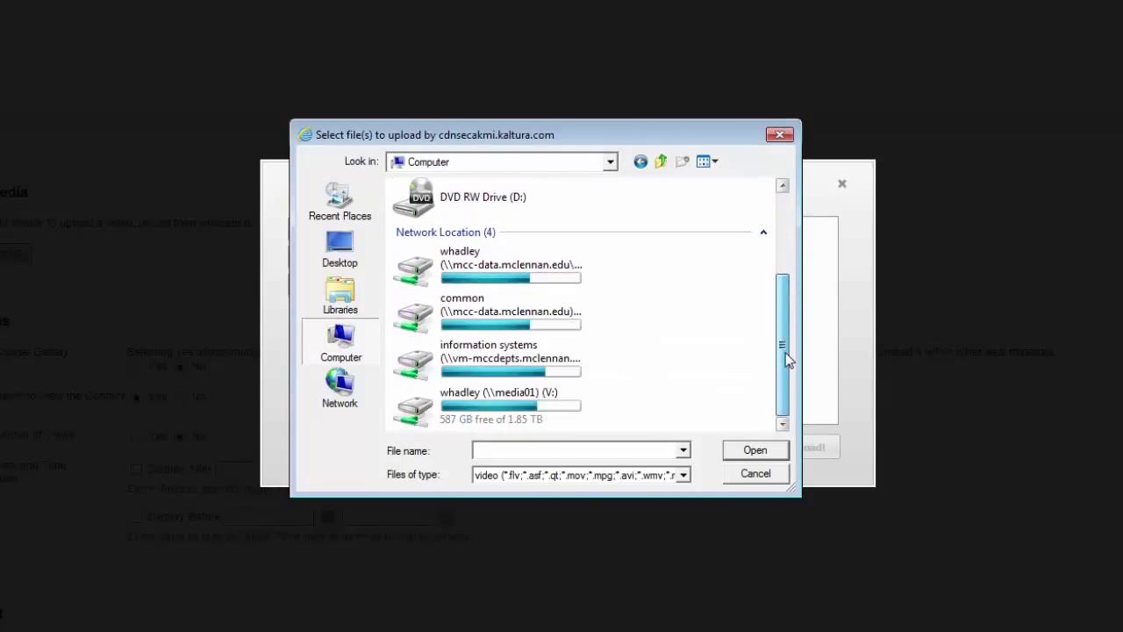
{"action": "double_click", "coordinate": [502, 404]}
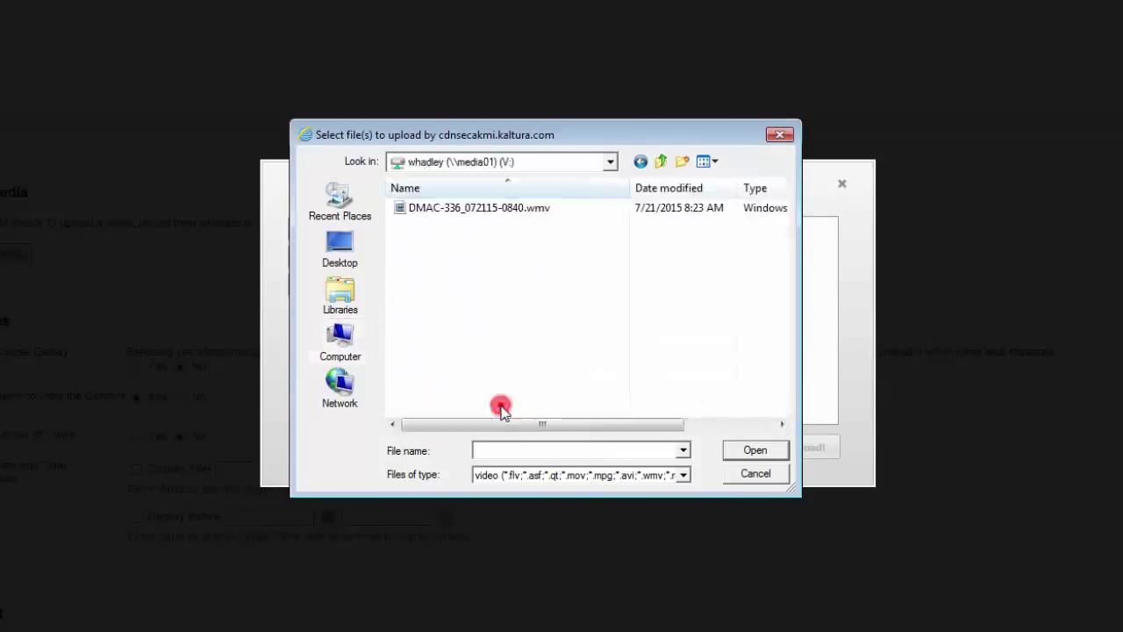
{"action": "left_click", "coordinate": [462, 211]}
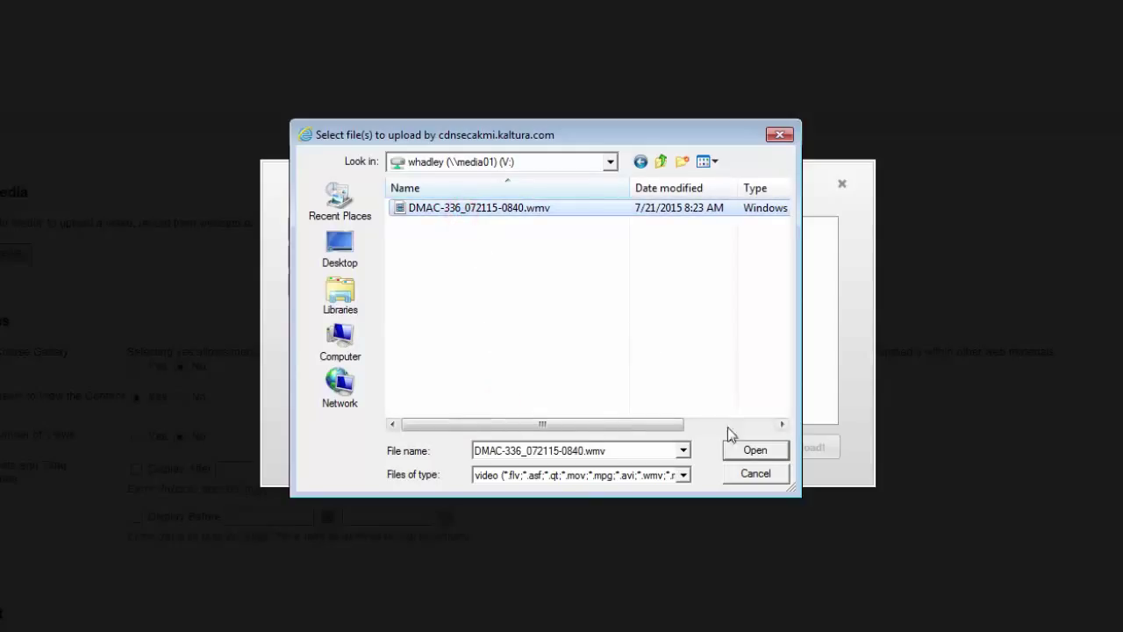
{"action": "left_click", "coordinate": [752, 450]}
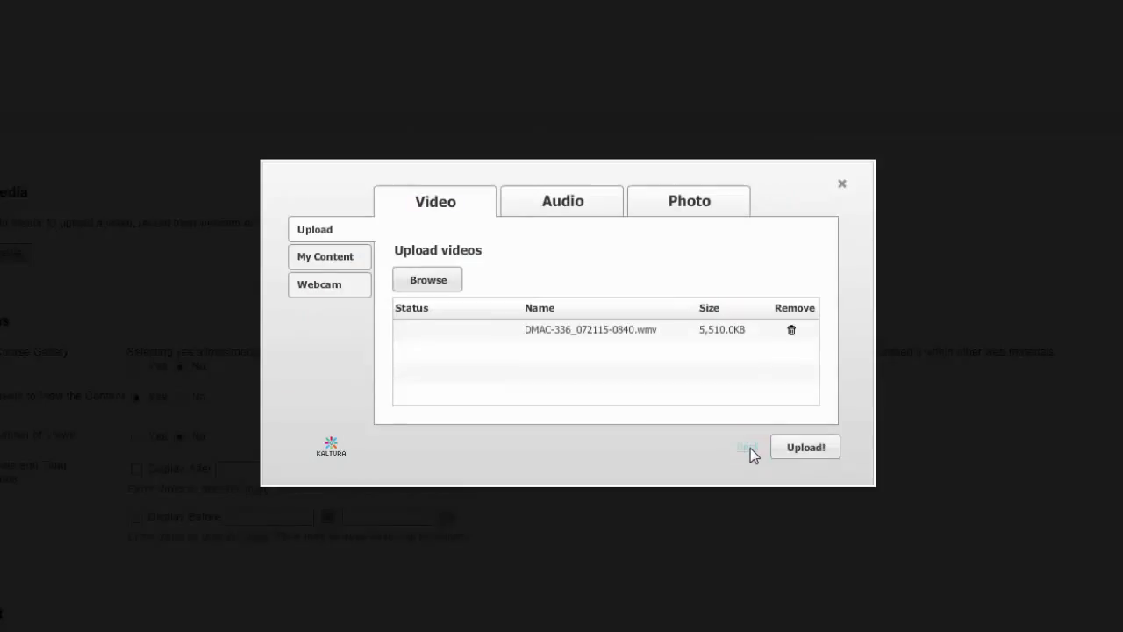
{"action": "left_click", "coordinate": [805, 447]}
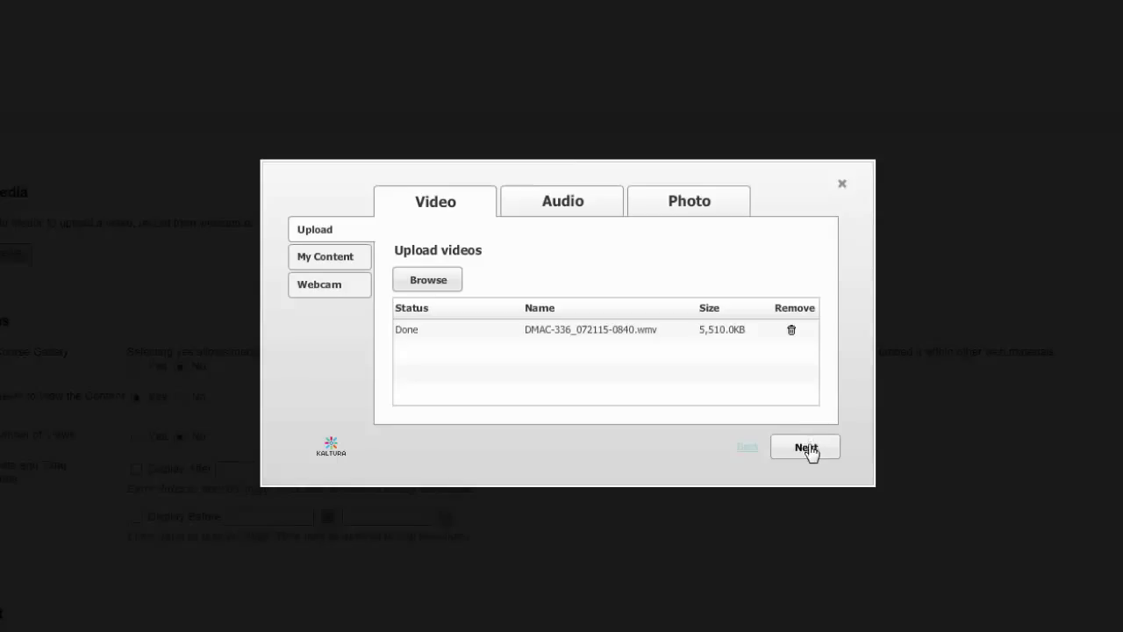
{"action": "left_click", "coordinate": [808, 447]}
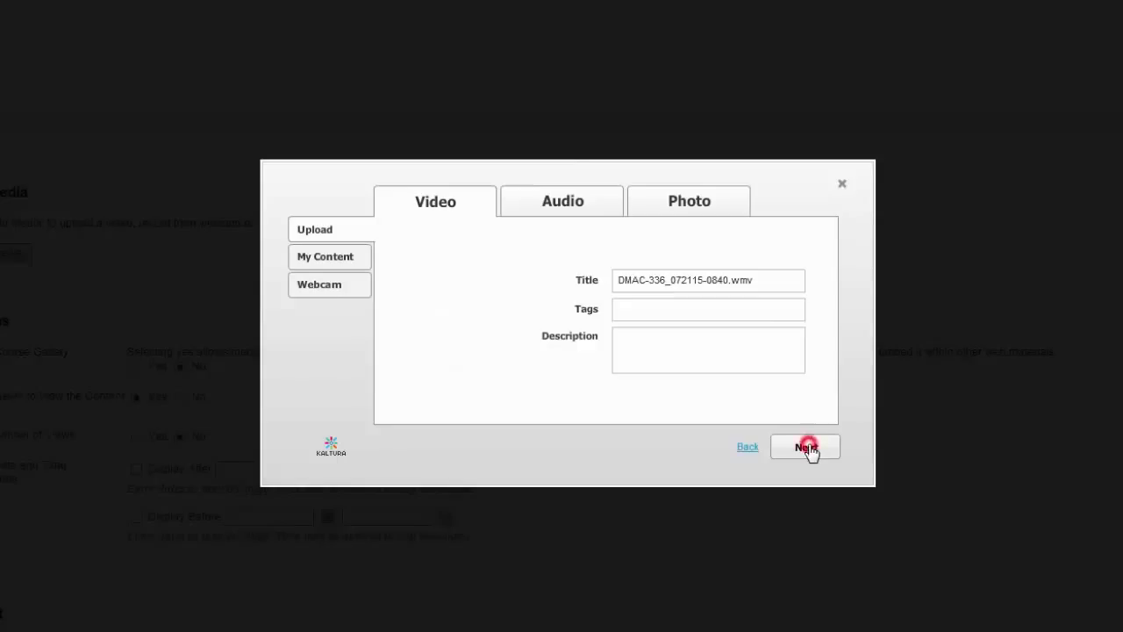
- Title the video 'vBrick Video Upload' with tags 'Kaltura vBrick Video' and a vBrick upload demonstration description
{"action": "double_click", "coordinate": [758, 282]}
{"action": "type", "text": "v"}
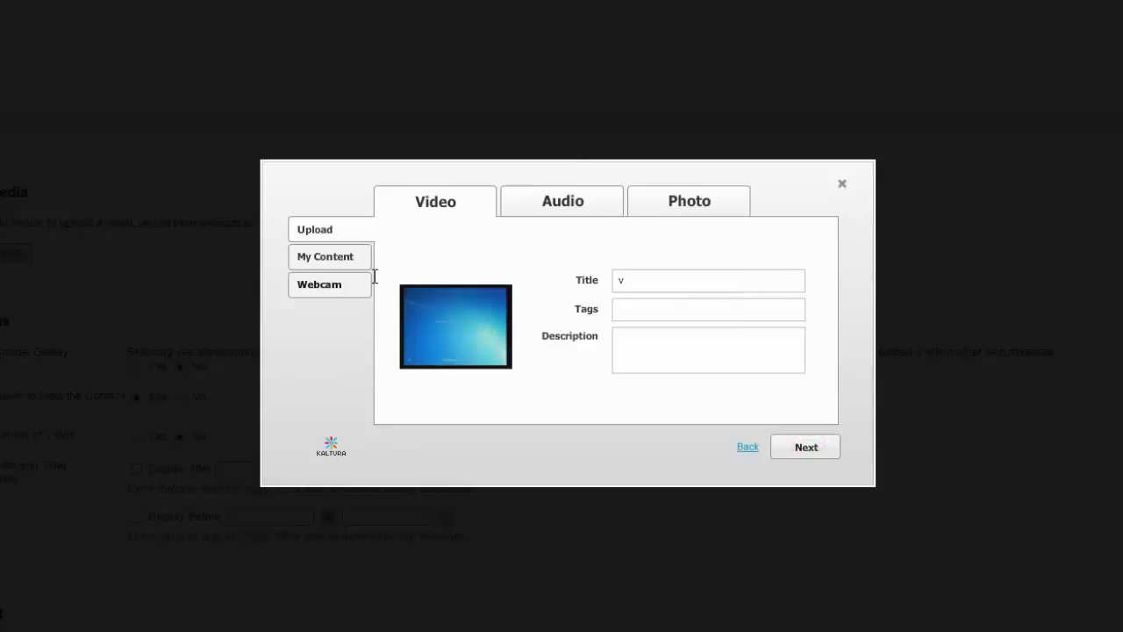
{"action": "type", "text": "Brick Video Upload"}
{"action": "key", "text": "Tab"}
{"action": "type", "text": "Kaltura"}
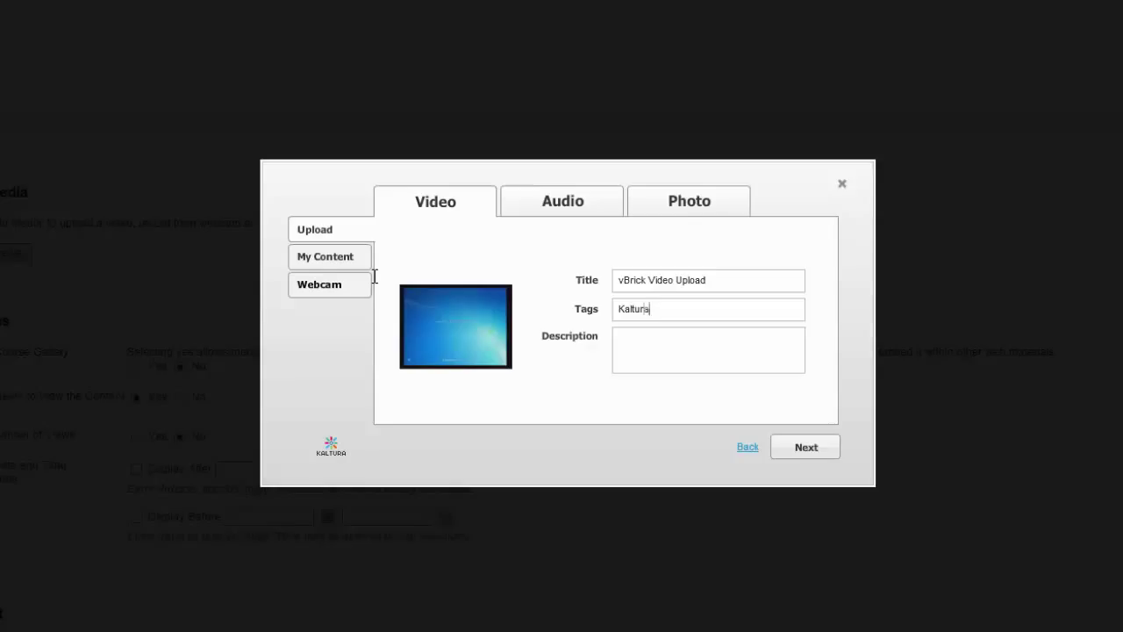
{"action": "type", "text": " vBrick Video"}
{"action": "type", "text": "vBrick video"}
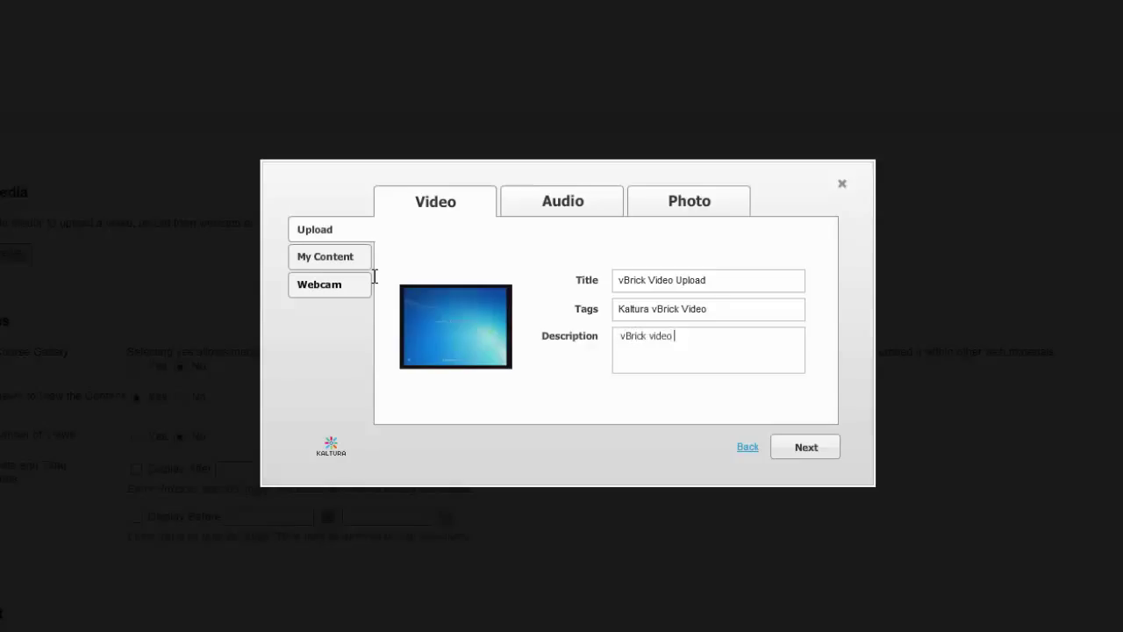
{"action": "type", "text": " upload demonstration"}
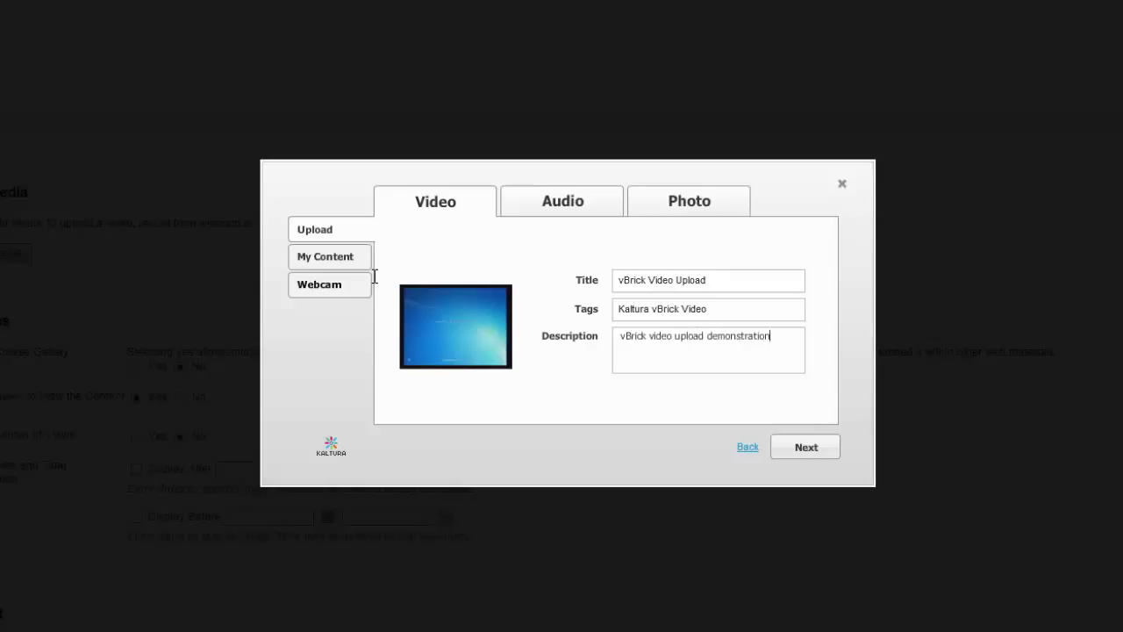
- Submit the vBrick Video Upload item to the Videos folder and log out of Blackboard
{"action": "left_click", "coordinate": [799, 443]}
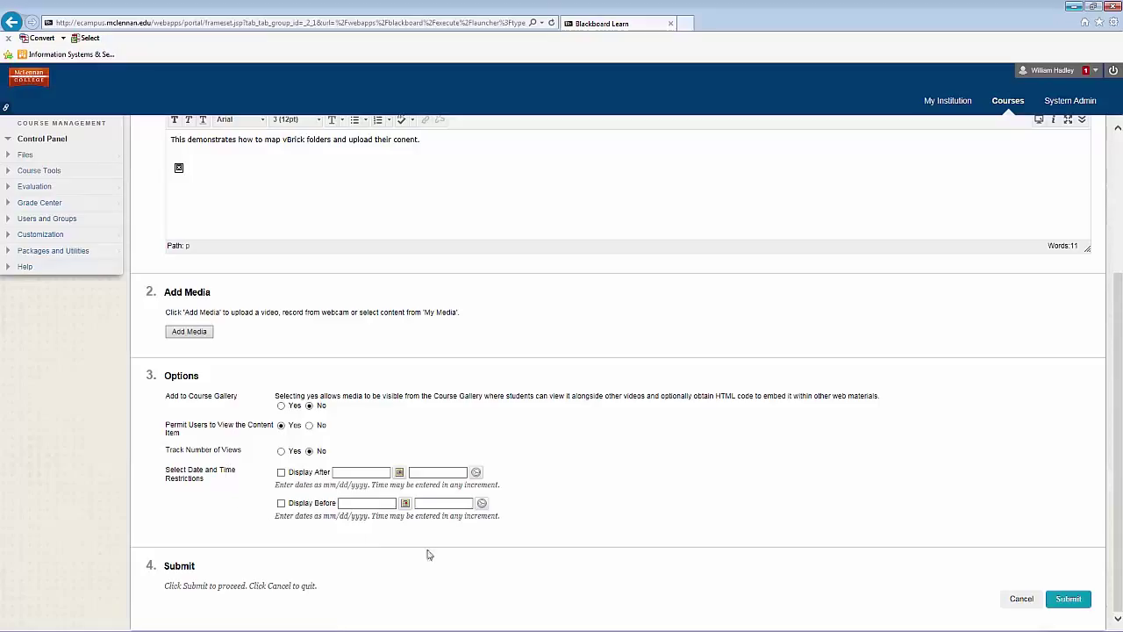
{"action": "left_click", "coordinate": [1063, 600]}
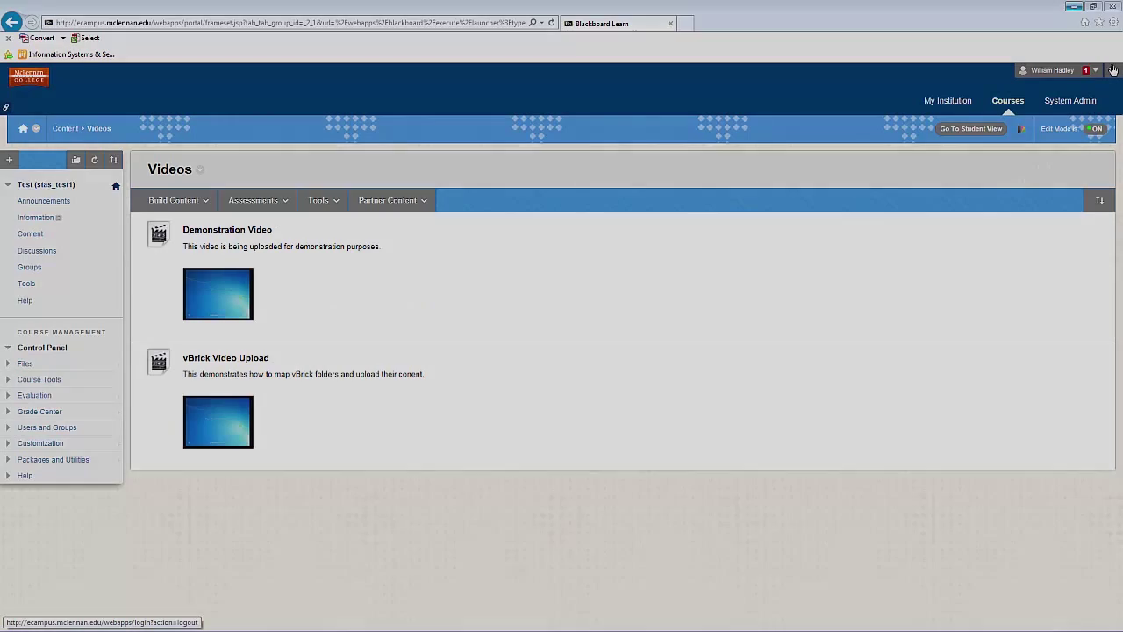
{"action": "left_click", "coordinate": [1112, 70]}
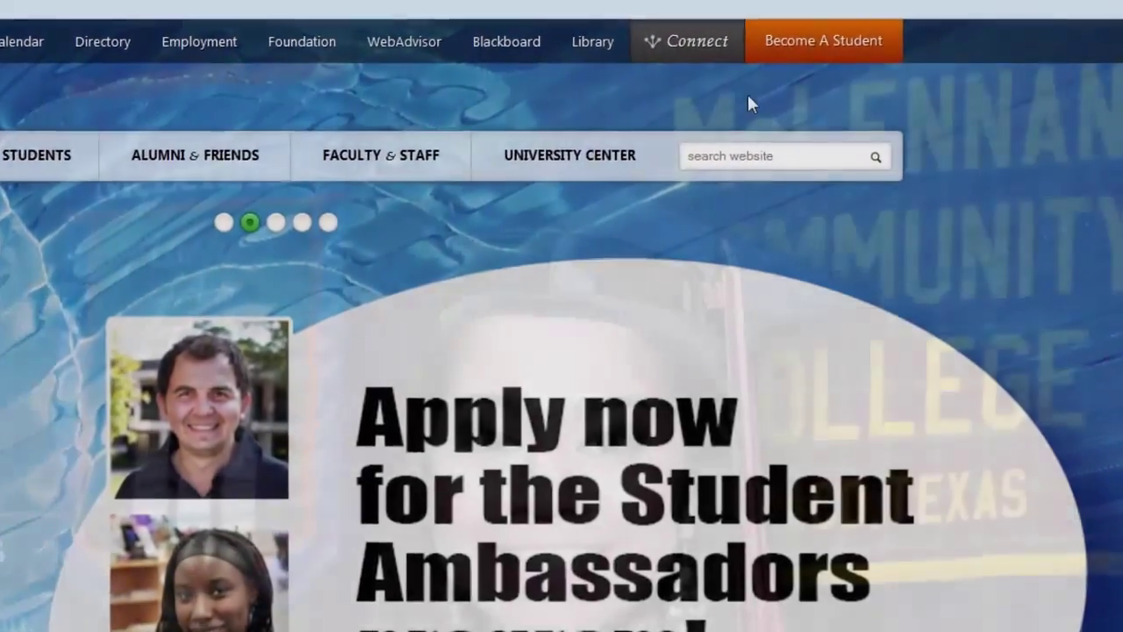
- Go to the Tech Support page and expand the Technical Phone Support and Online CHAT panels
{"action": "mouse_move", "coordinate": [702, 44]}
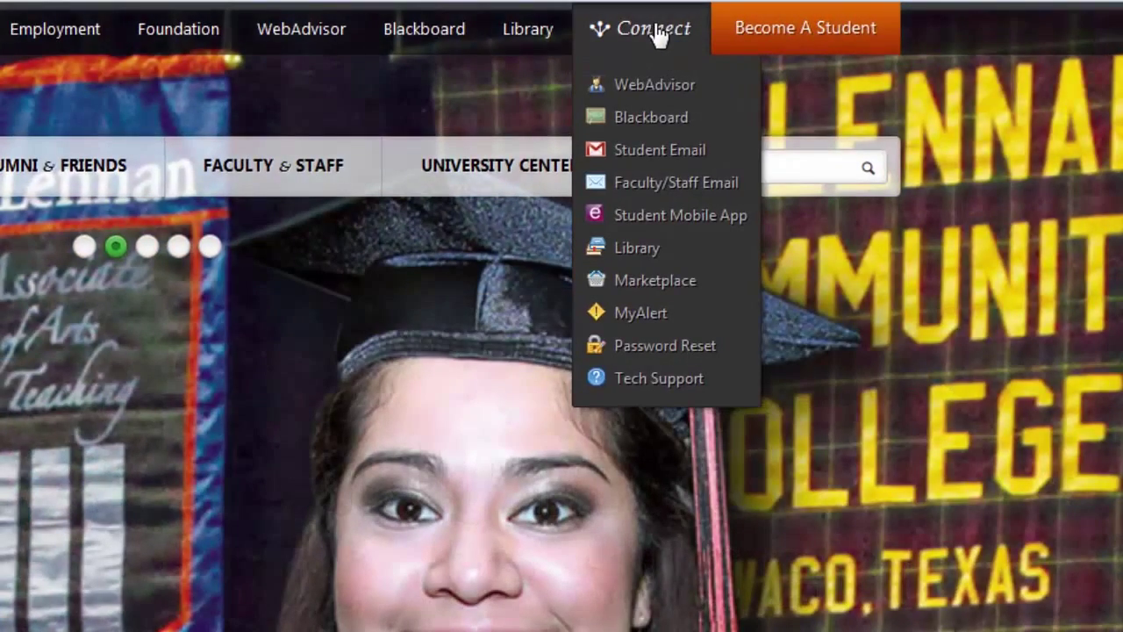
{"action": "left_click", "coordinate": [672, 383]}
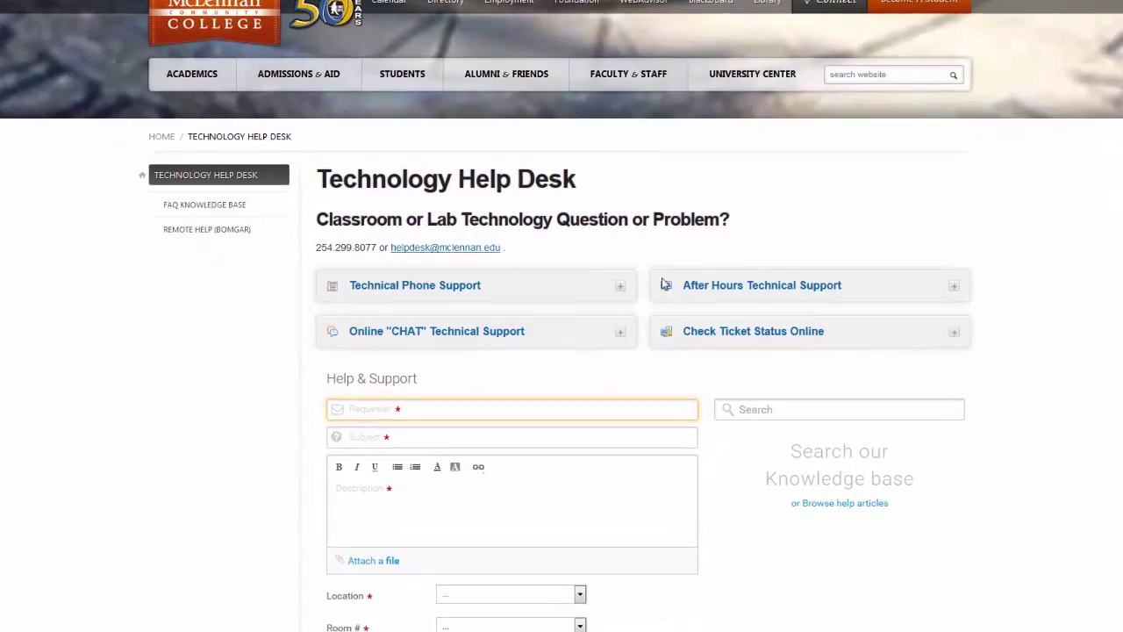
{"action": "left_click", "coordinate": [607, 314]}
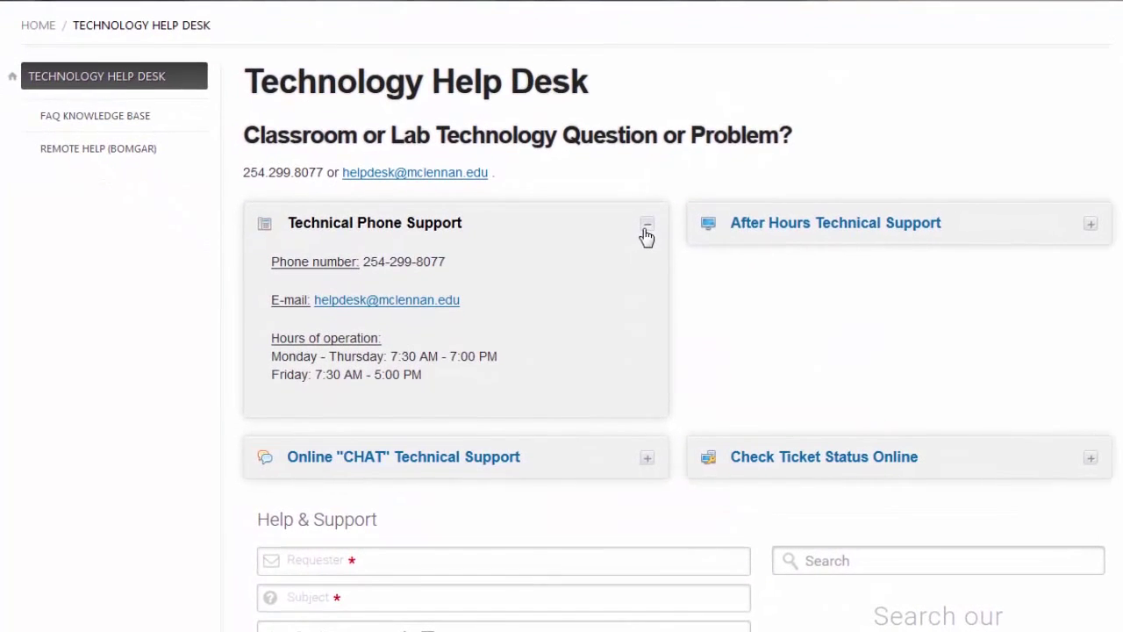
{"action": "left_click", "coordinate": [648, 456]}
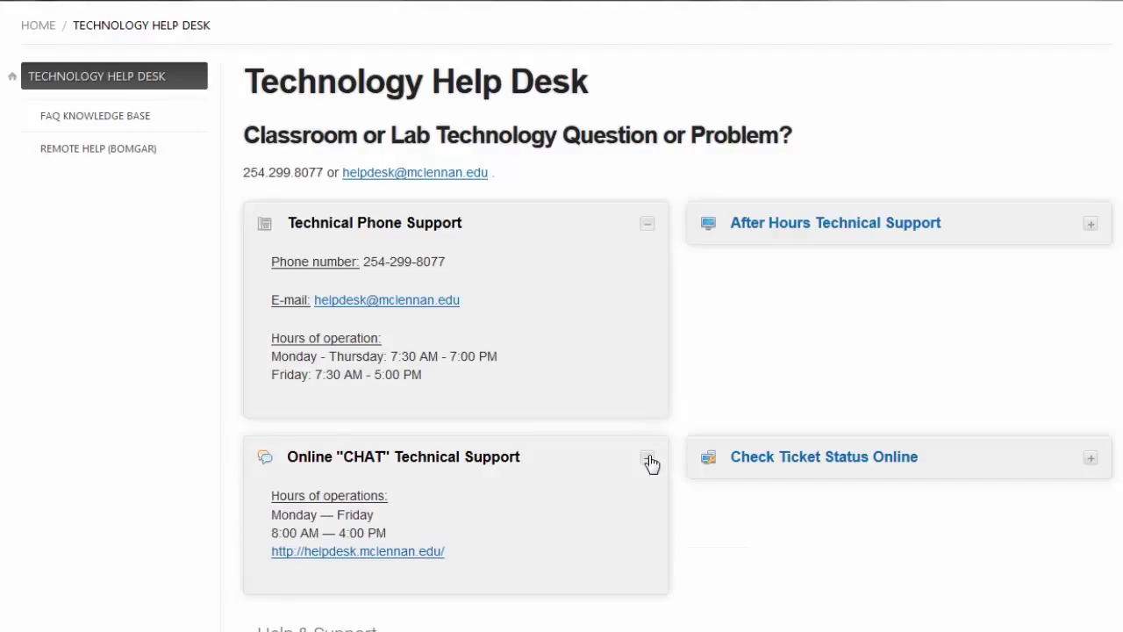
- Switch to the FAQ Knowledge Base and skim its Recent Articles list
{"action": "left_click", "coordinate": [107, 123]}
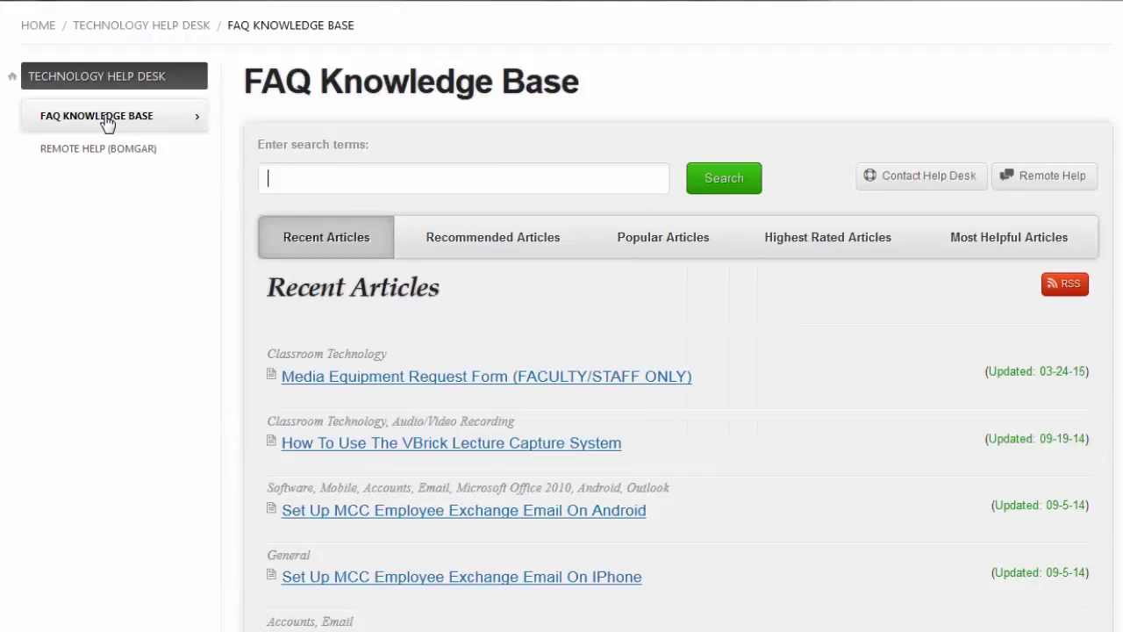
{"action": "scroll", "coordinate": [101, 251], "scroll_direction": "down", "scroll_amount": 3}
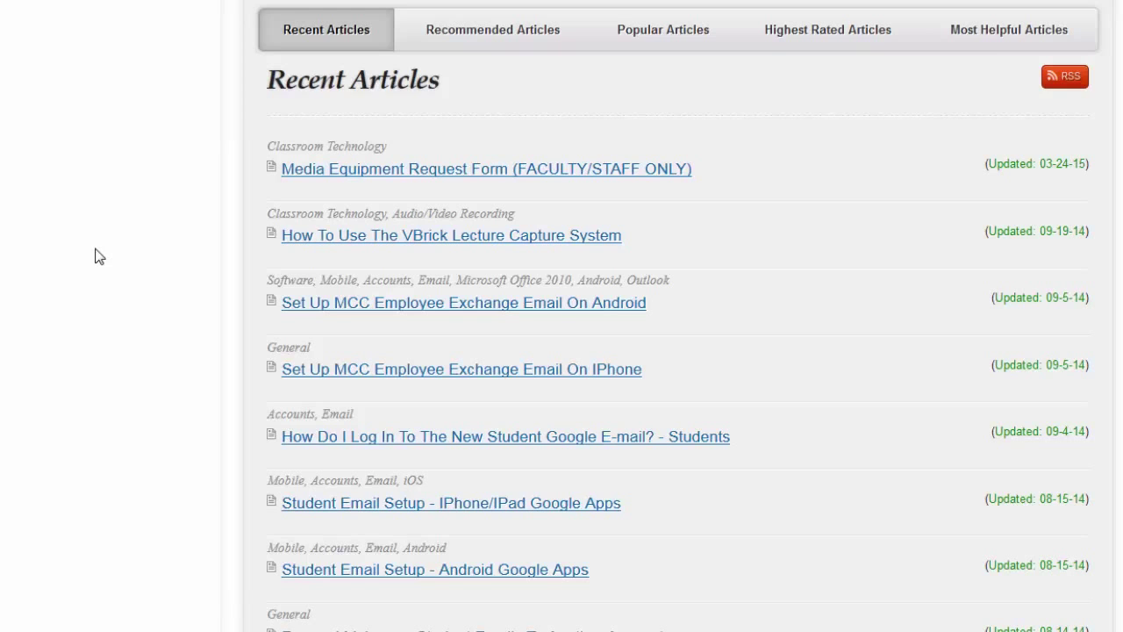
{"action": "scroll", "coordinate": [99, 254], "scroll_direction": "up", "scroll_amount": 3}
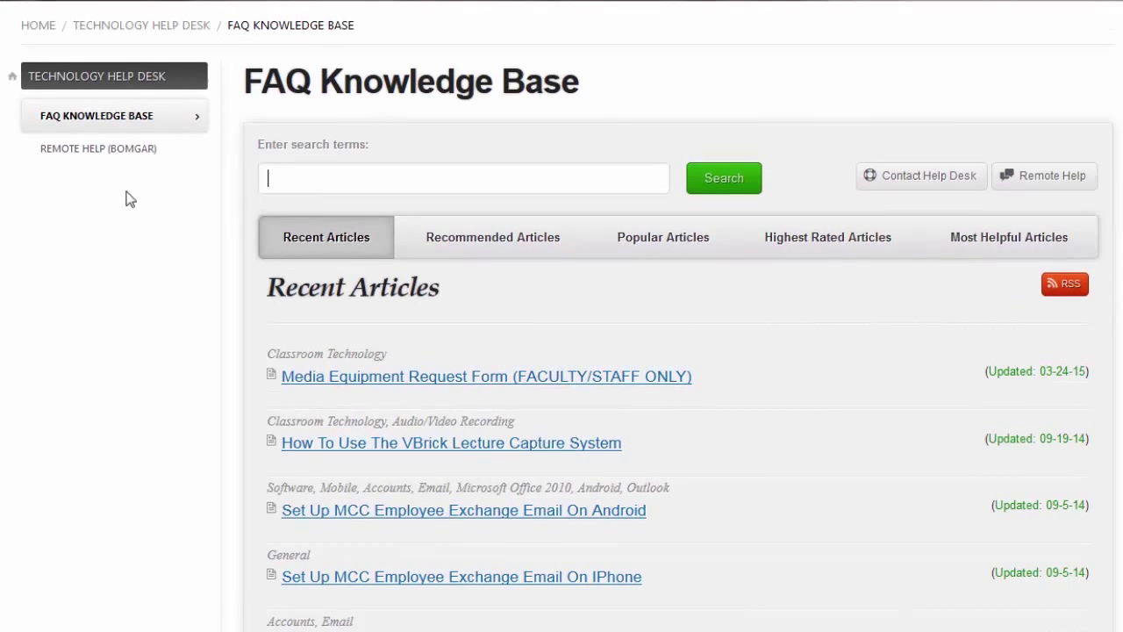